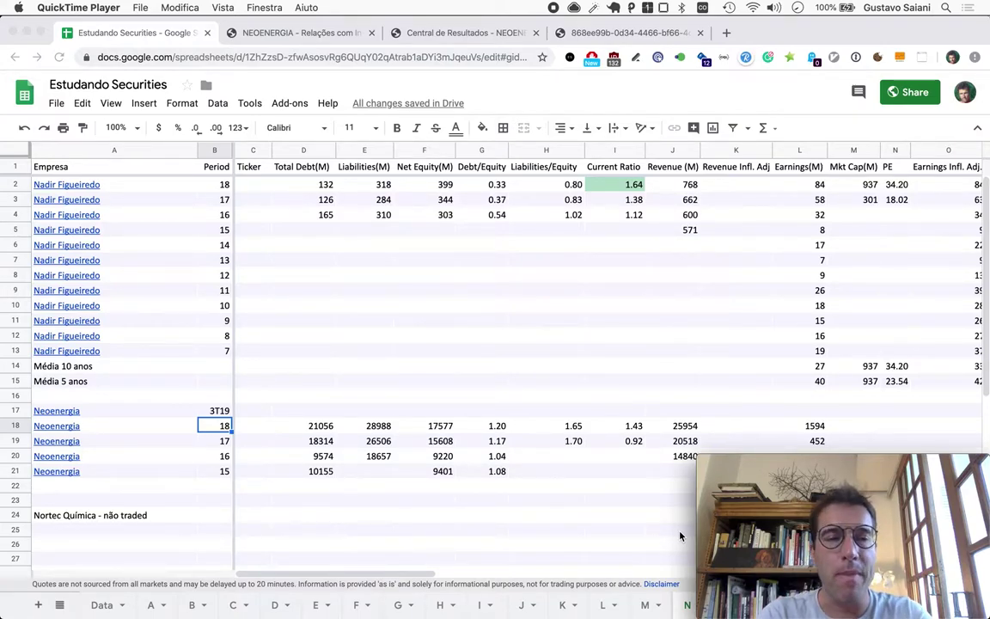
Review the NeoEnergia, CTEEP and Energias do Brasil entries in the Companhias Elétricas note in Notational Velocity, and return to the spreadsheet's Neoenergia rows in Chrome.
key("super+Tab")
key("super+Tab")
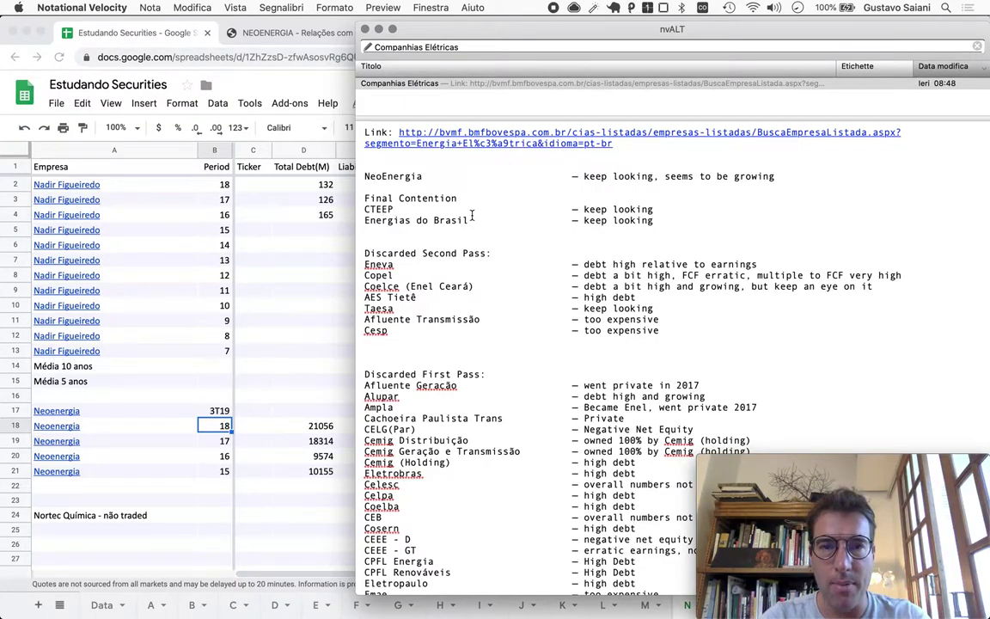
left_click_drag(361, 206, 359, 214)
left_click(423, 176)
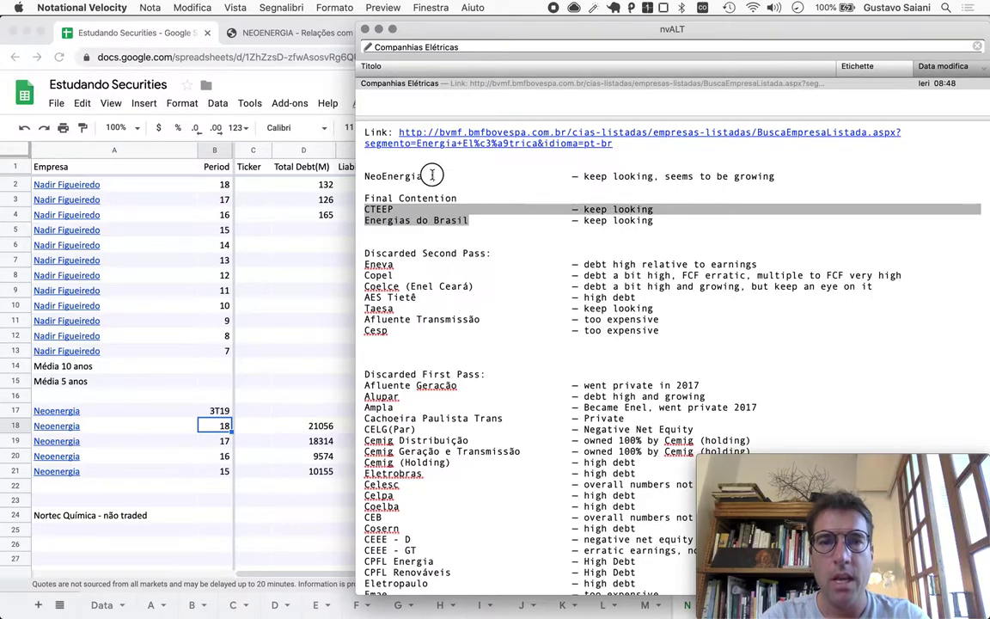
left_click_drag(424, 176, 364, 177)
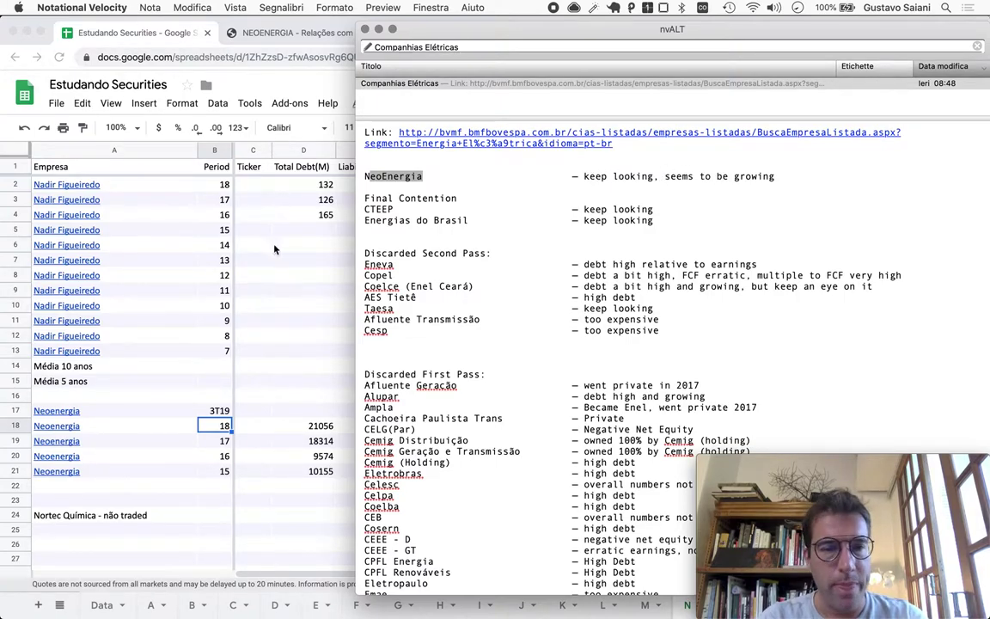
left_click(261, 303)
scroll(406, 465, "down", 5)
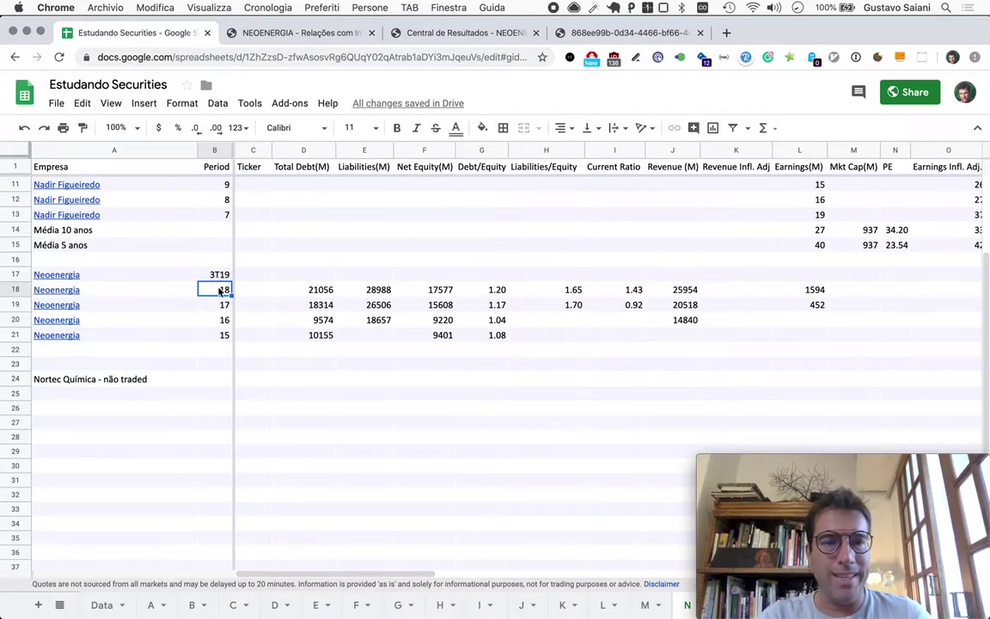
Switch to ITR Neoenergia.pdf in Anteprima and look up the consolidated net equity (Patrimônio Líquido Consolidado) for 30/09/2019.
key("super+Tab")
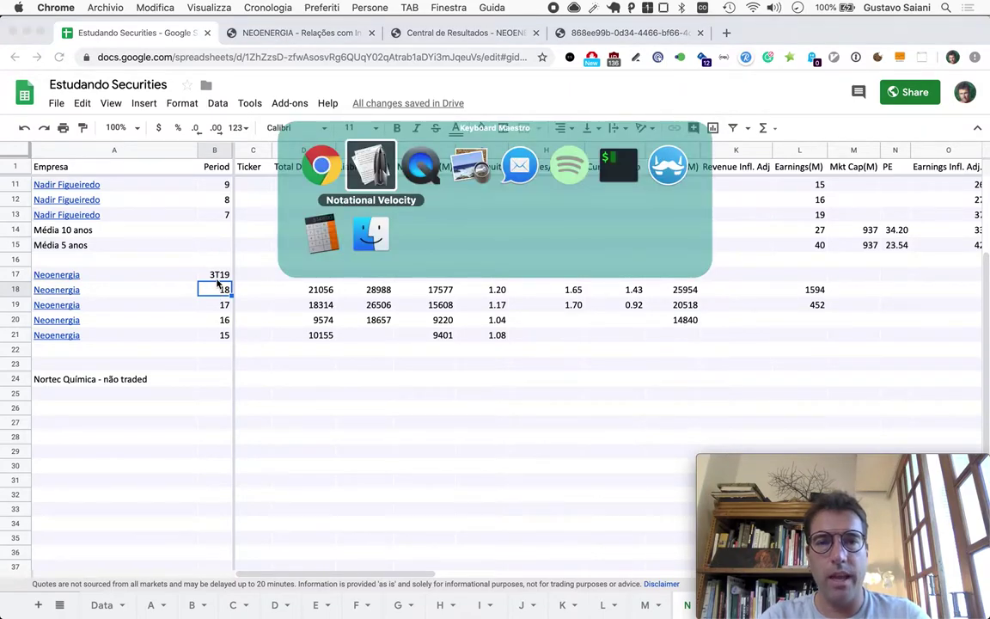
key("super+Tab")
key("super+Tab")
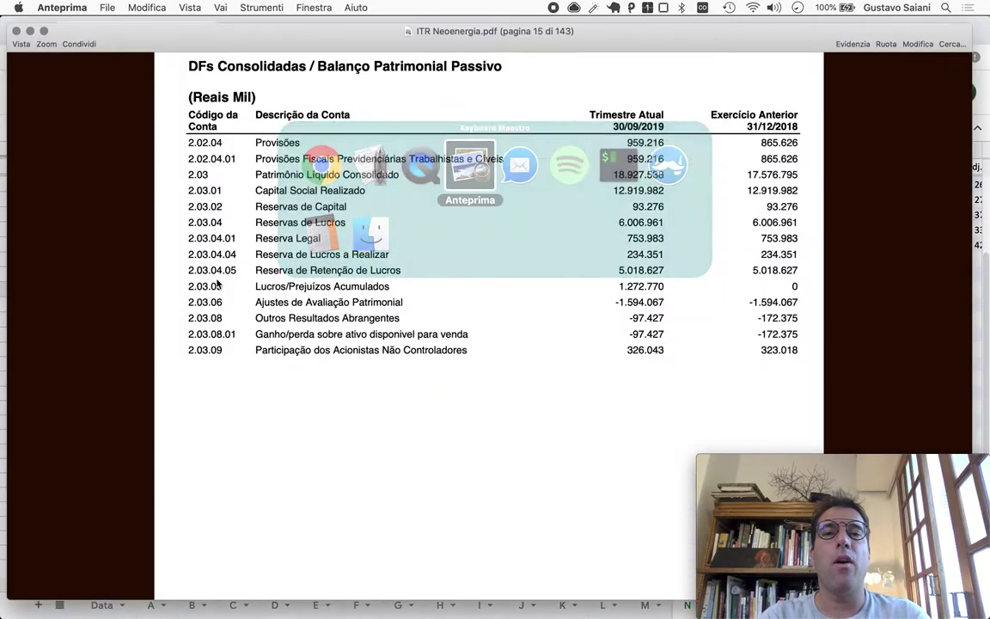
scroll(571, 353, "up", 5)
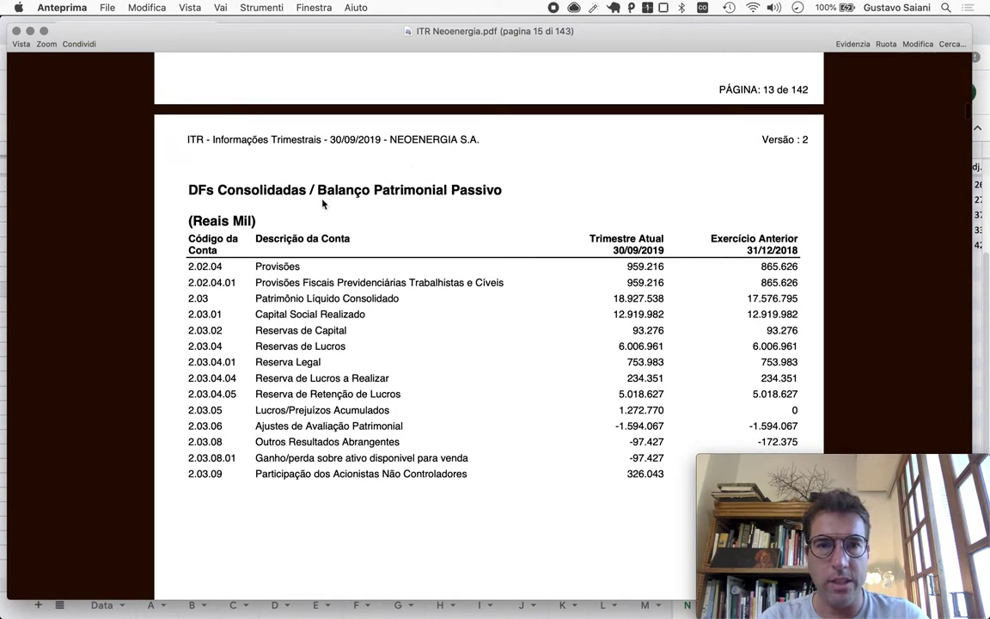
scroll(502, 327, "down", 3)
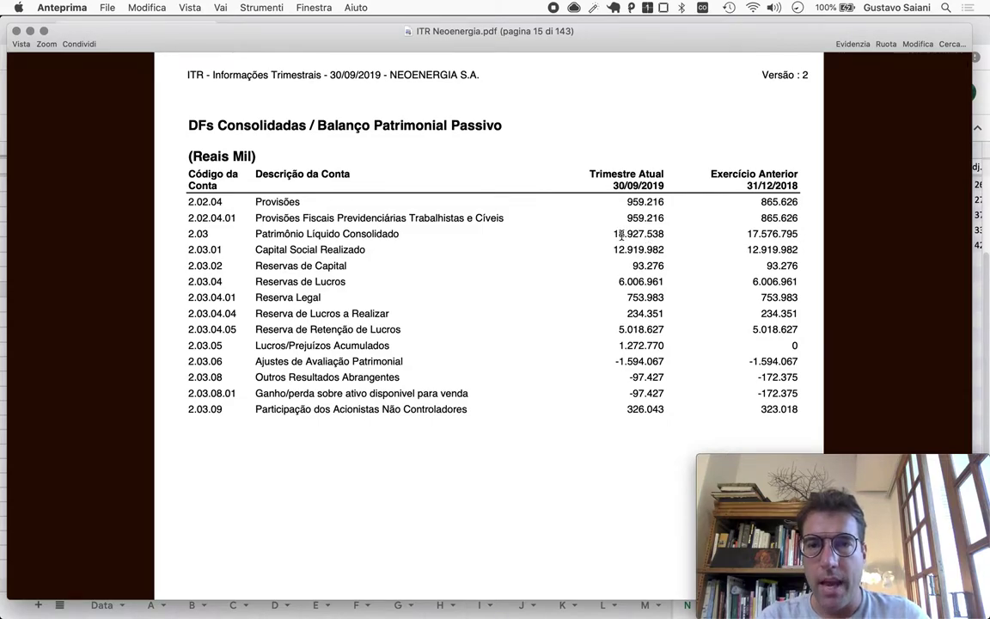
Switch to the spreadsheet in Chrome and enter 18928 as the Net Equity for Neoenergia's 3T19 row.
key("super+Tab")
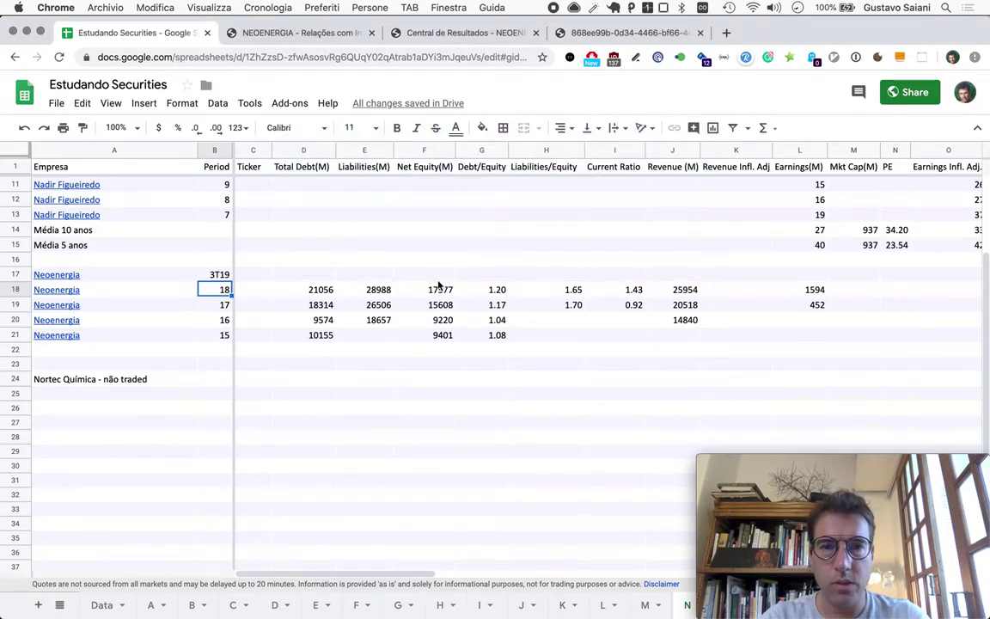
left_click(439, 276)
type("1892")
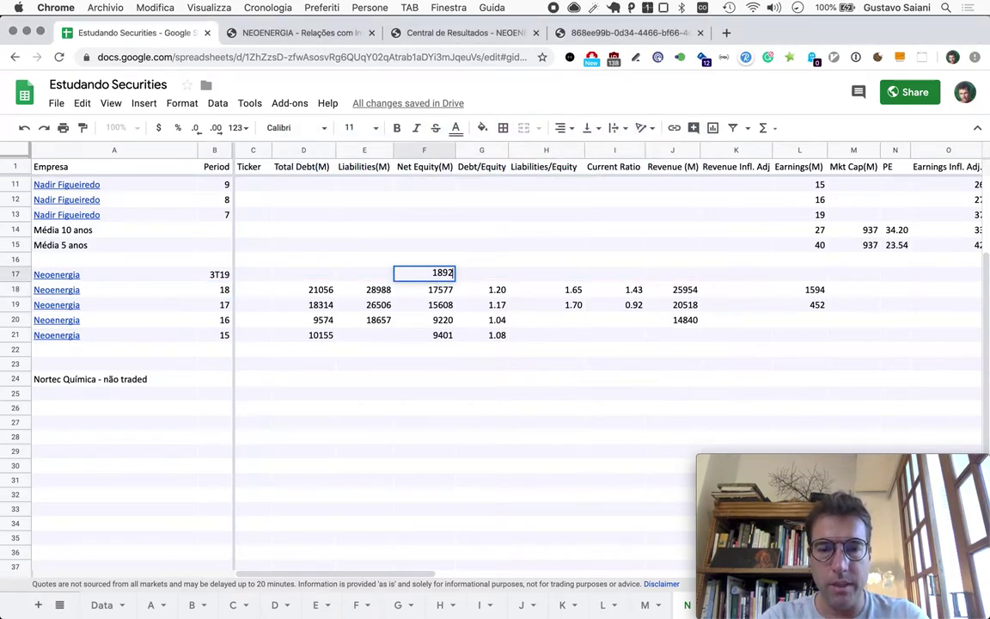
type("8")
key("Return")
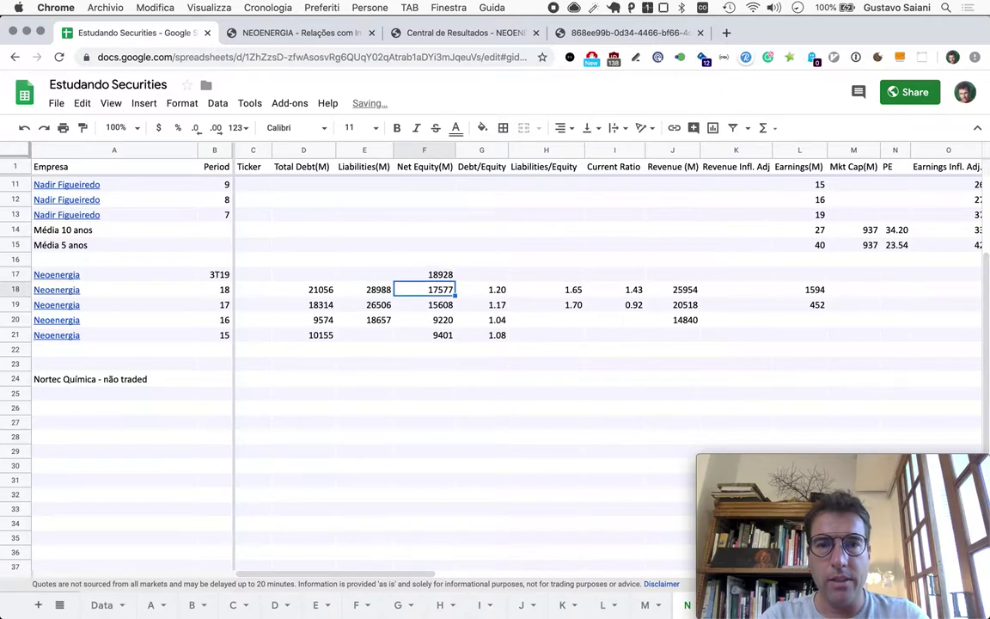
left_click(424, 274)
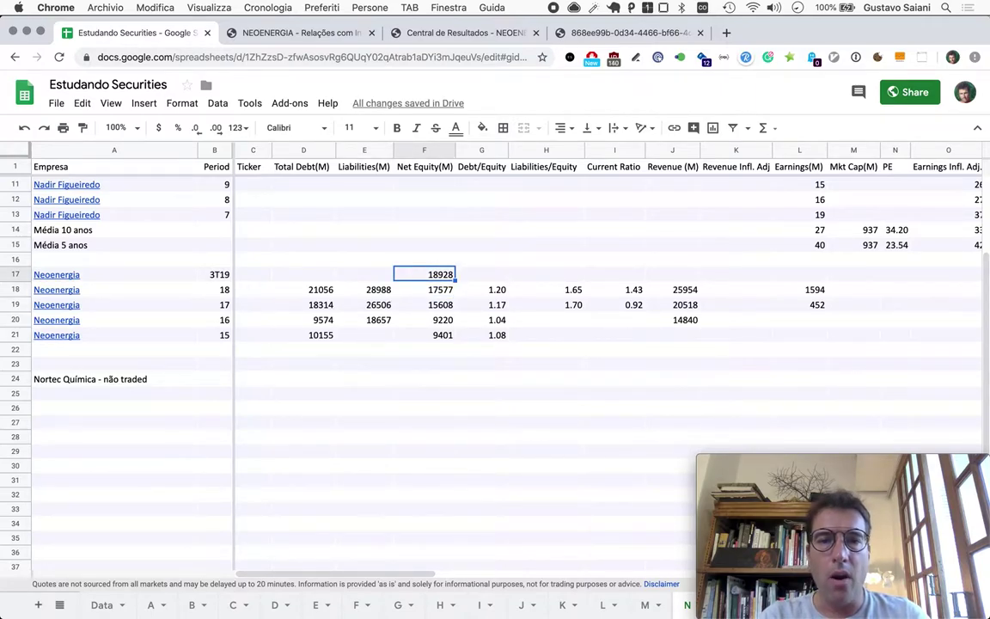
Find the 30/09/2019 current and non-current liabilities in ITR Neoenergia.pdf and add 8327 and 25807 in Calcolatrice.
key("super+Tab")
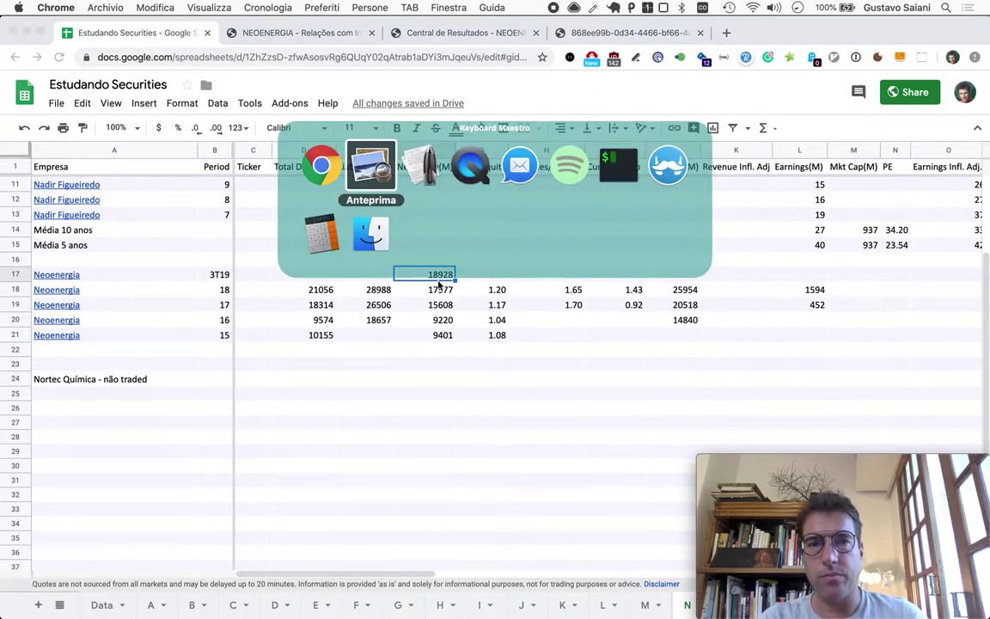
scroll(472, 300, "up", 10)
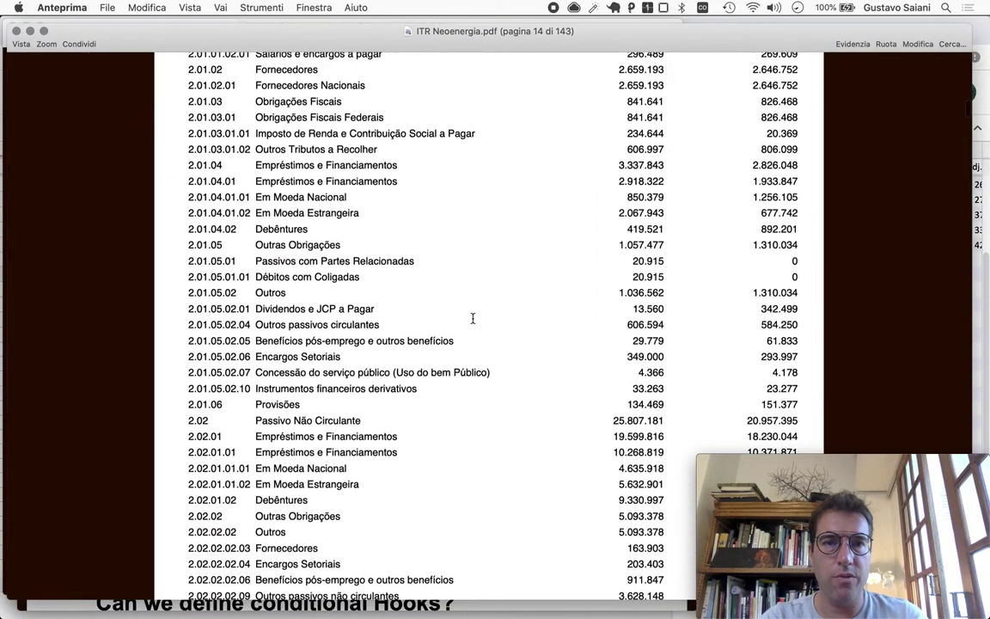
scroll(472, 319, "up", 4)
key("super+Tab")
key("Down")
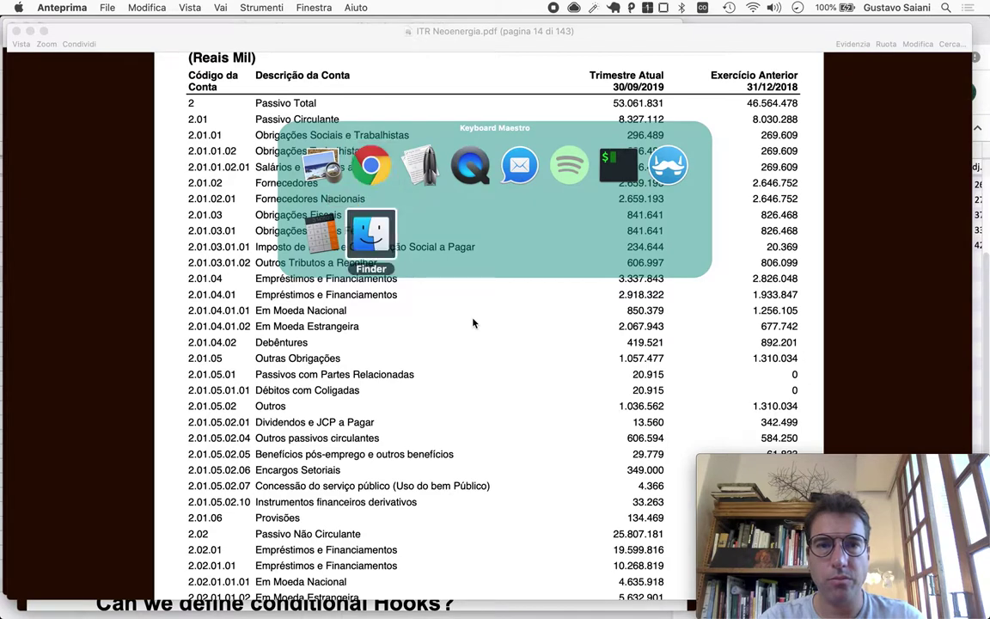
key("Left")
left_click(599, 168)
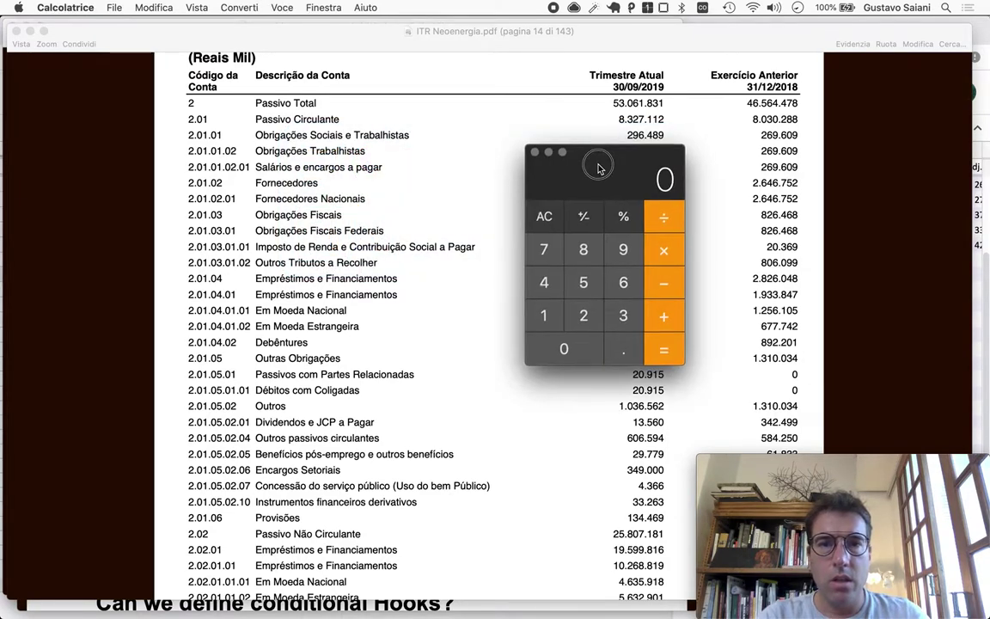
left_click_drag(599, 167, 450, 192)
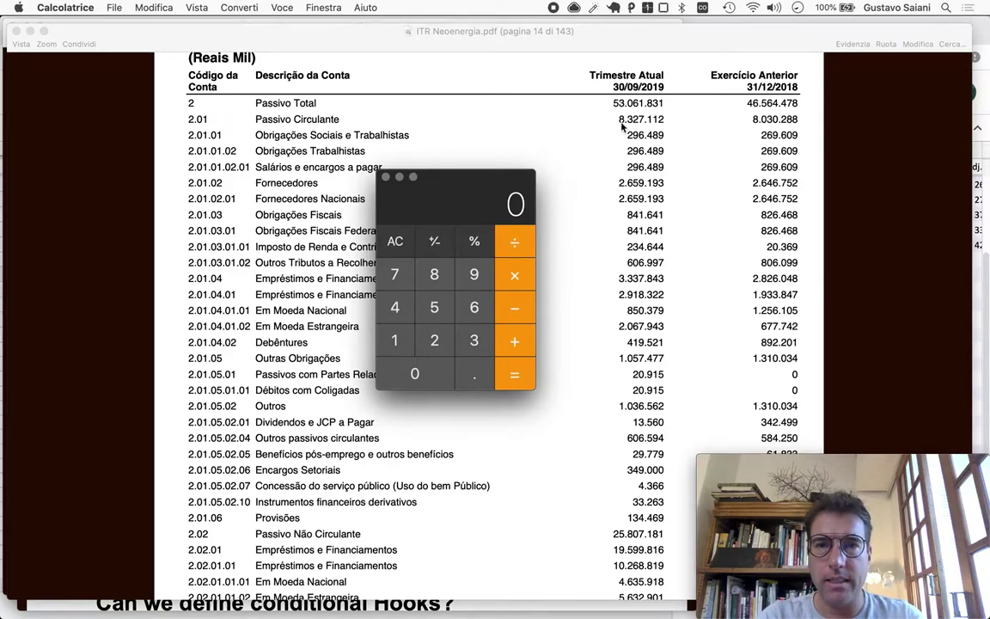
type("8327")
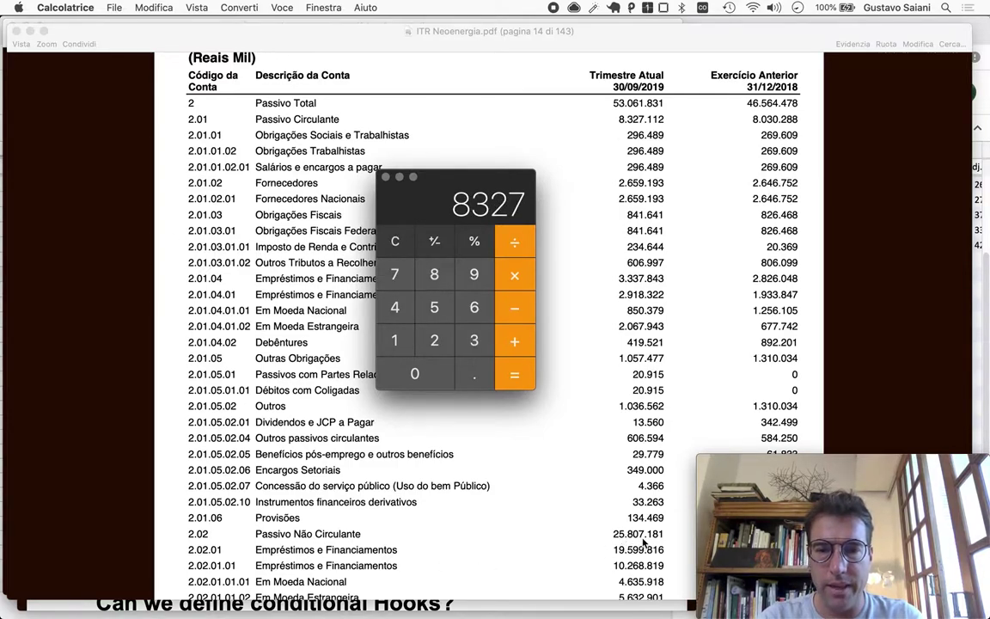
type("+25807")
key("Return")
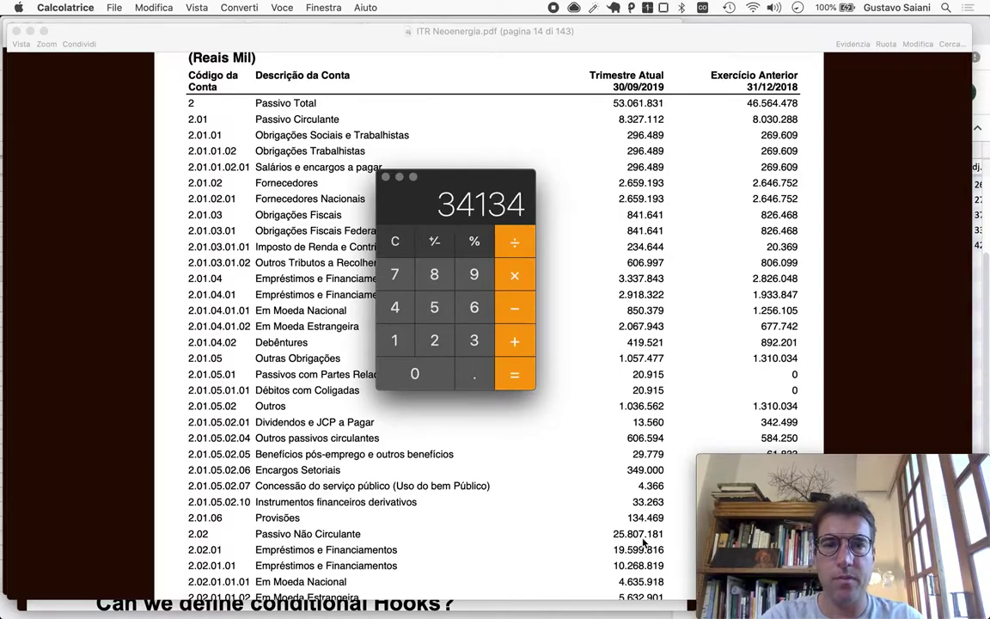
Switch to the spreadsheet in Chrome and enter 34134 as the Liabilities for Neoenergia's 3T19 row.
key("super+Tab")
key("Escape")
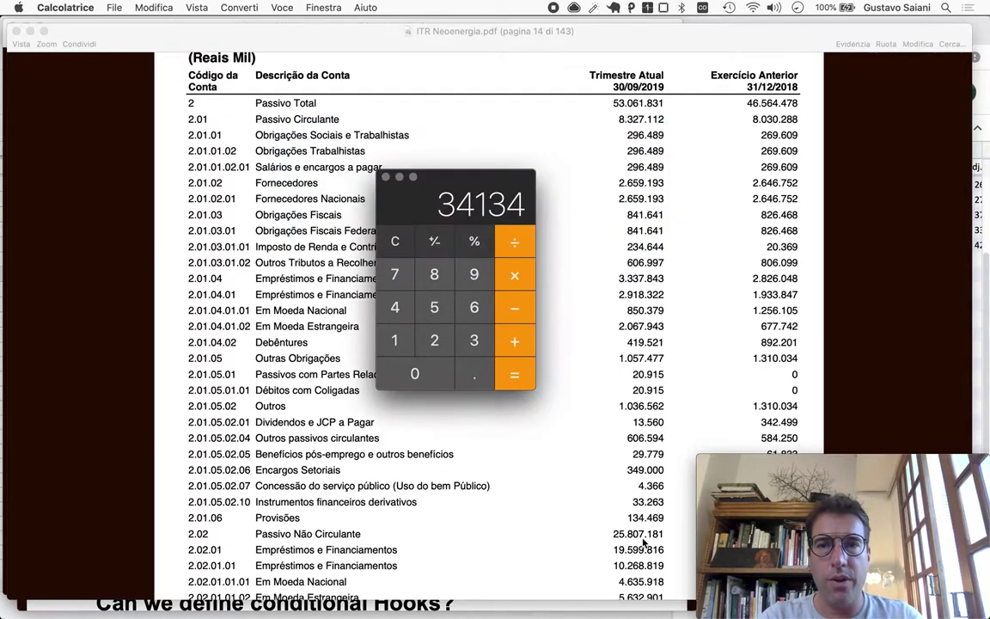
key("super+Tab")
key("super+Tab")
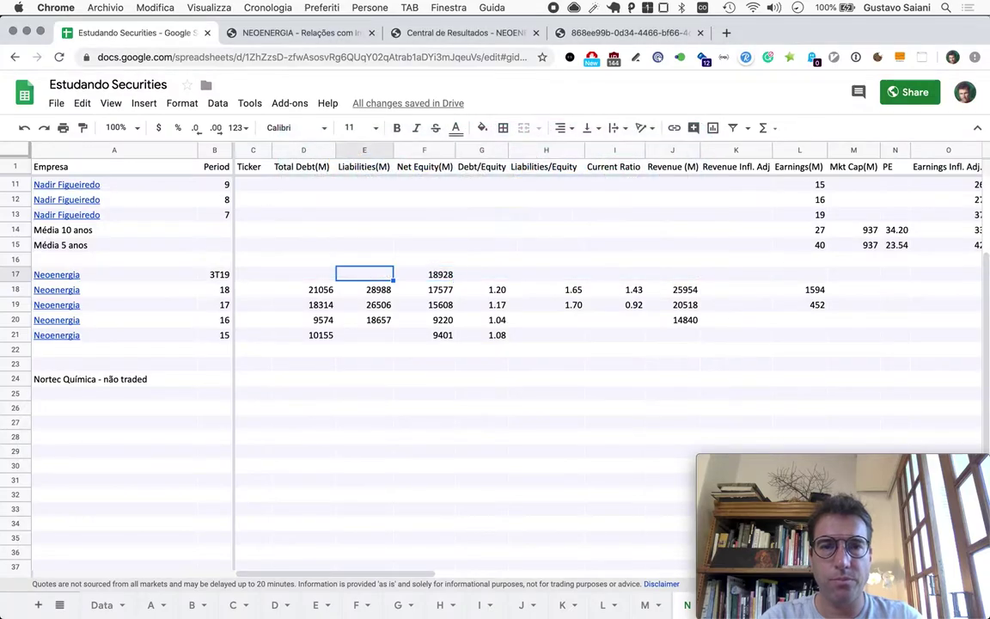
type("34134")
key("Down")
key("Up")
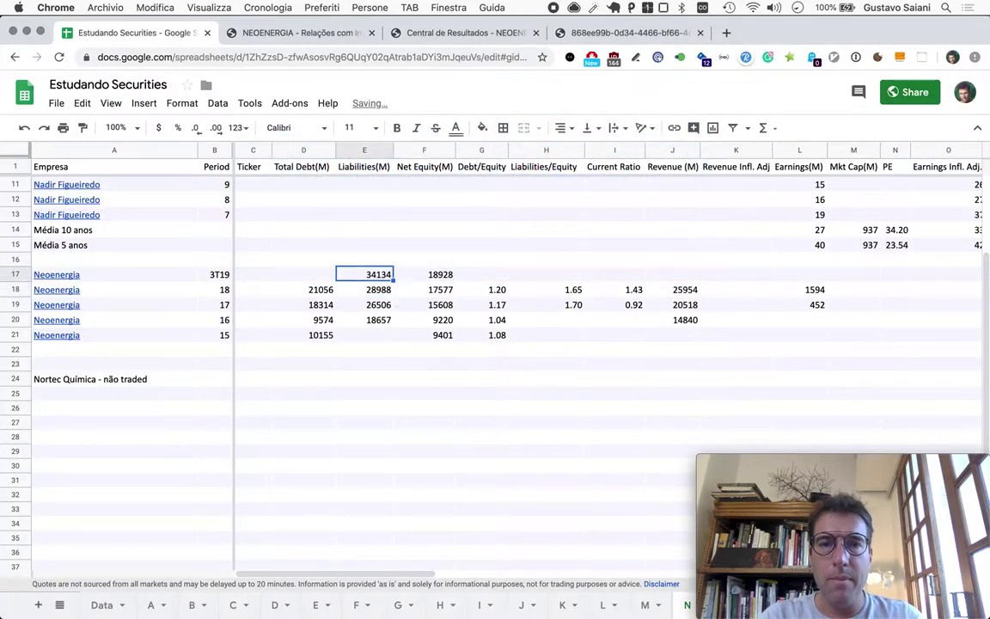
key("Down")
key("Up")
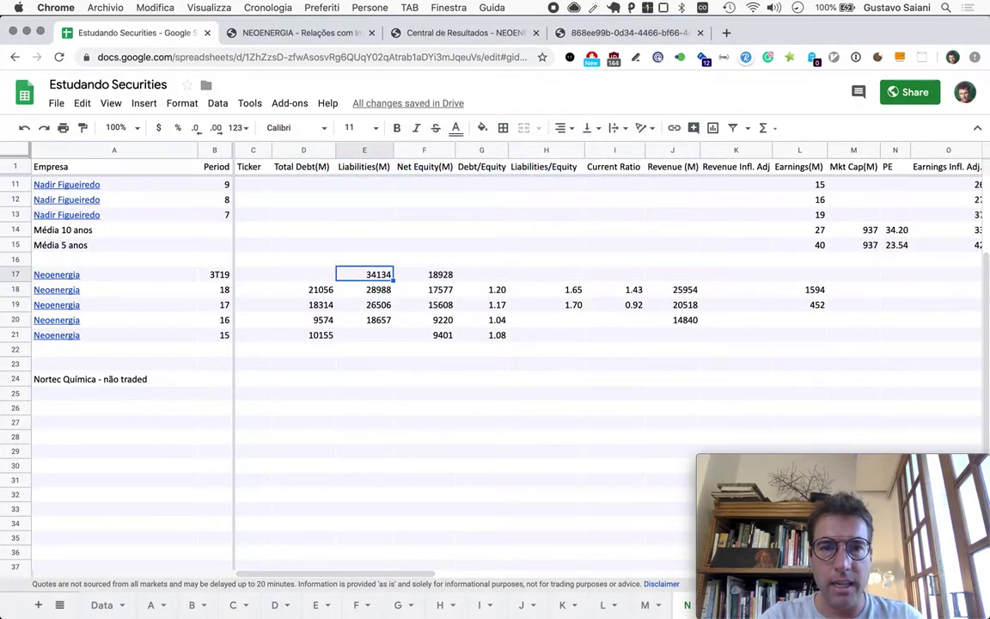
key("Right")
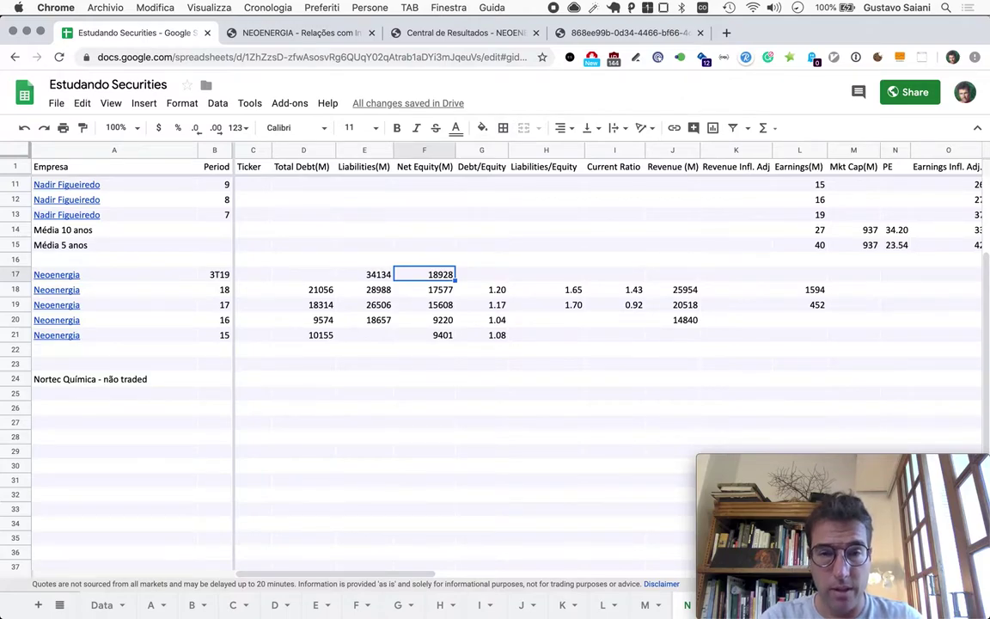
Add the PDF's short-term and long-term loans and financing for 30/09/2019, 3338 and 19600, in Calcolatrice.
key("super+Tab")
key("super+Tab")
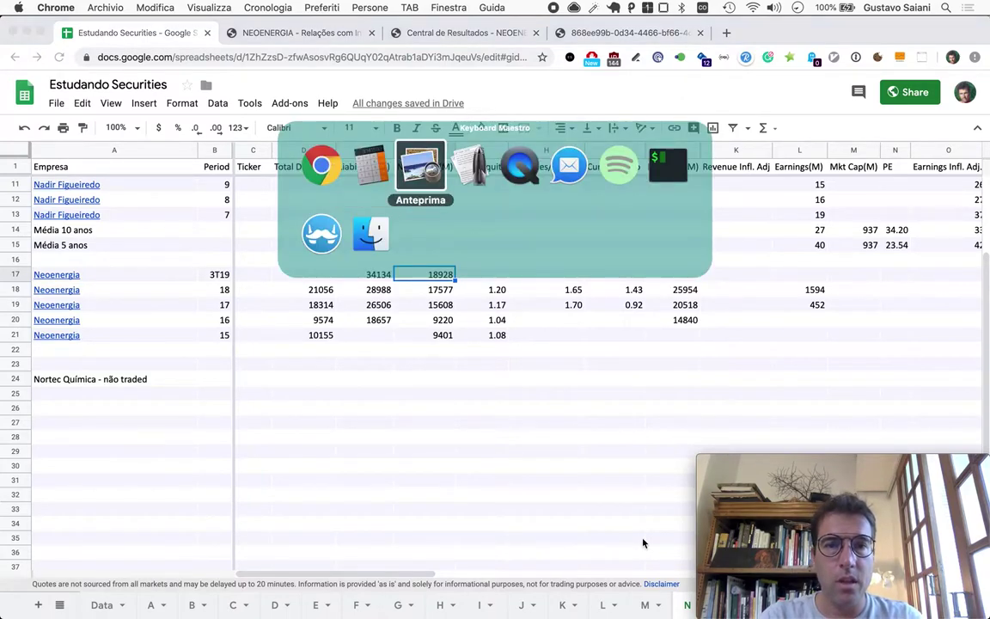
key("super+Tab")
key("super+Tab")
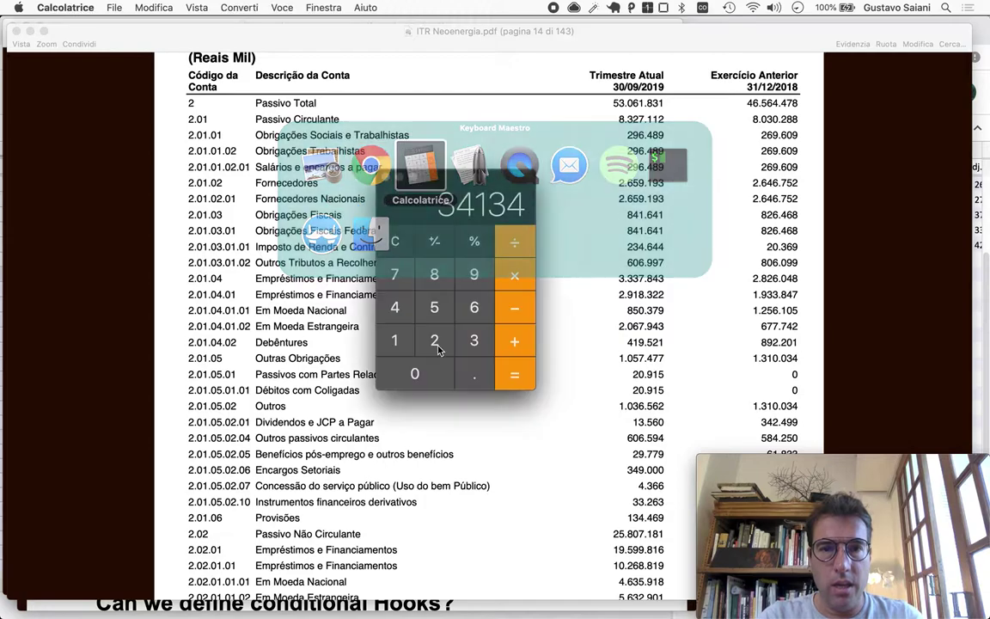
left_click_drag(426, 172, 481, 36)
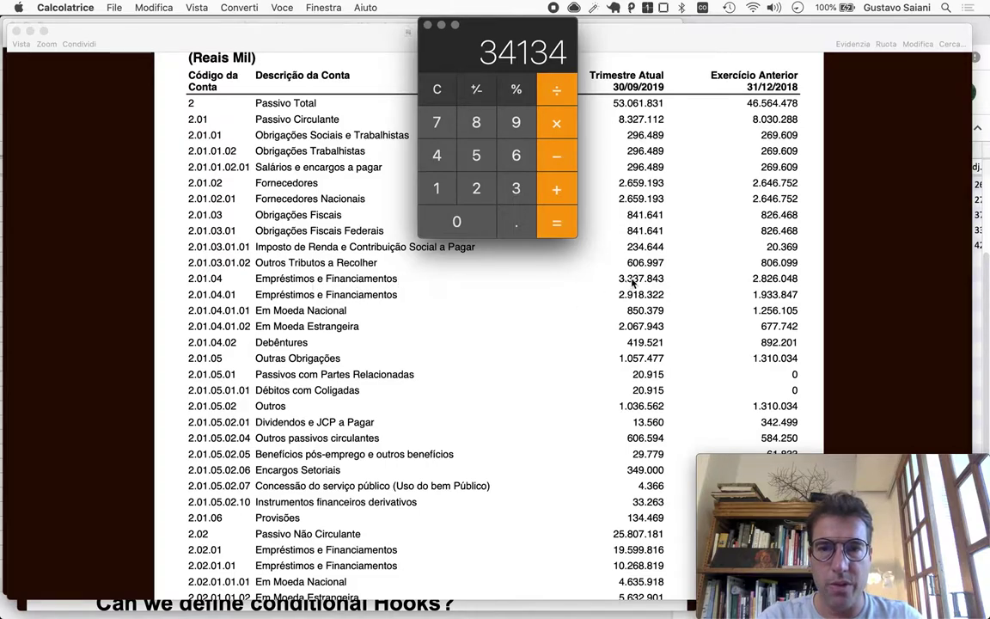
type("3338")
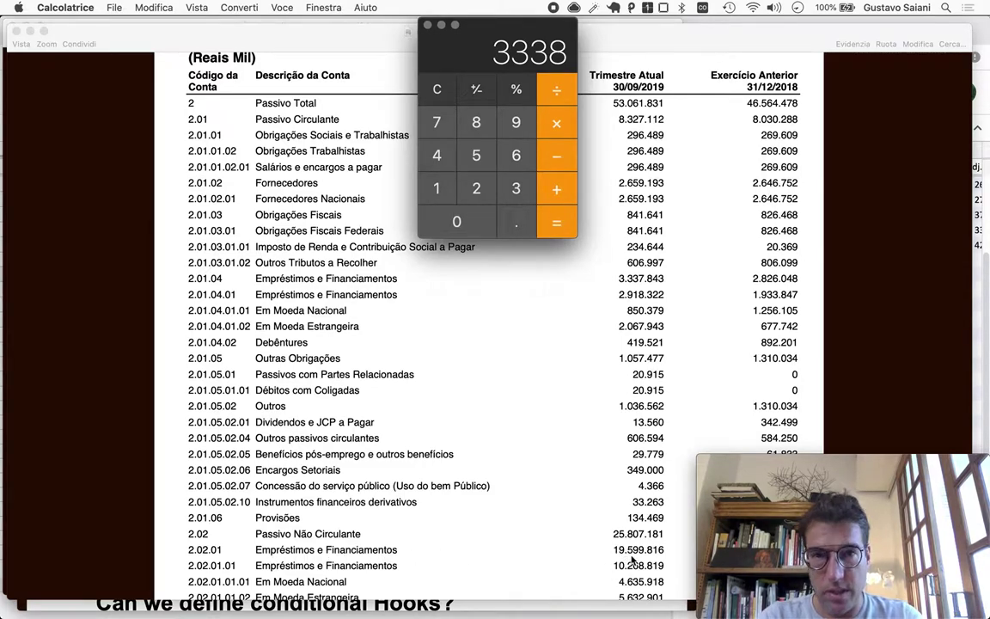
key("plus")
type("19600")
key("Return")
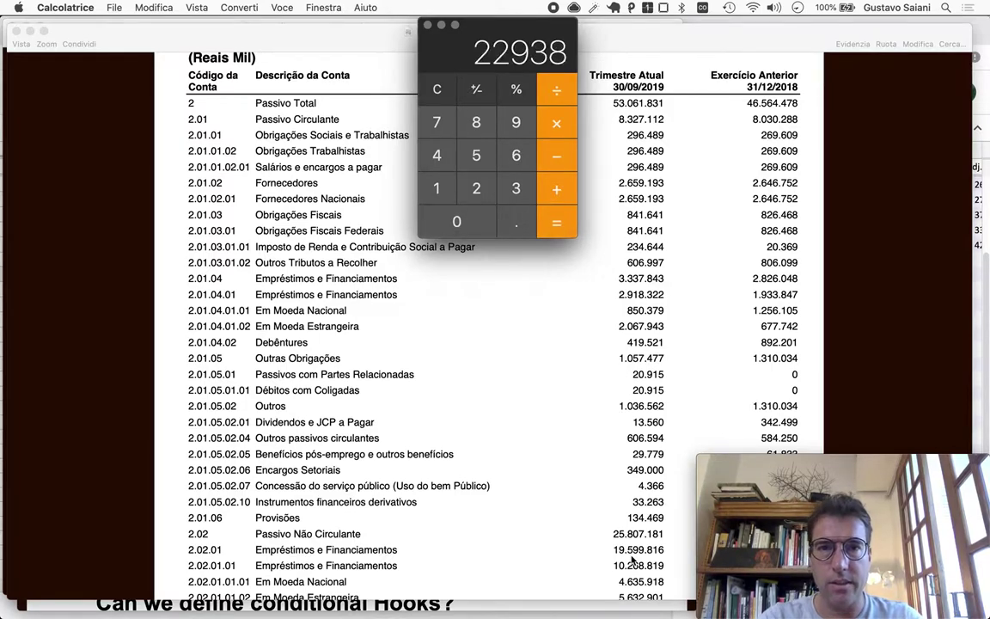
Switch to the spreadsheet in Chrome and enter 22938 as the Total Debt for Neoenergia's 3T19 row.
key("super+Tab")
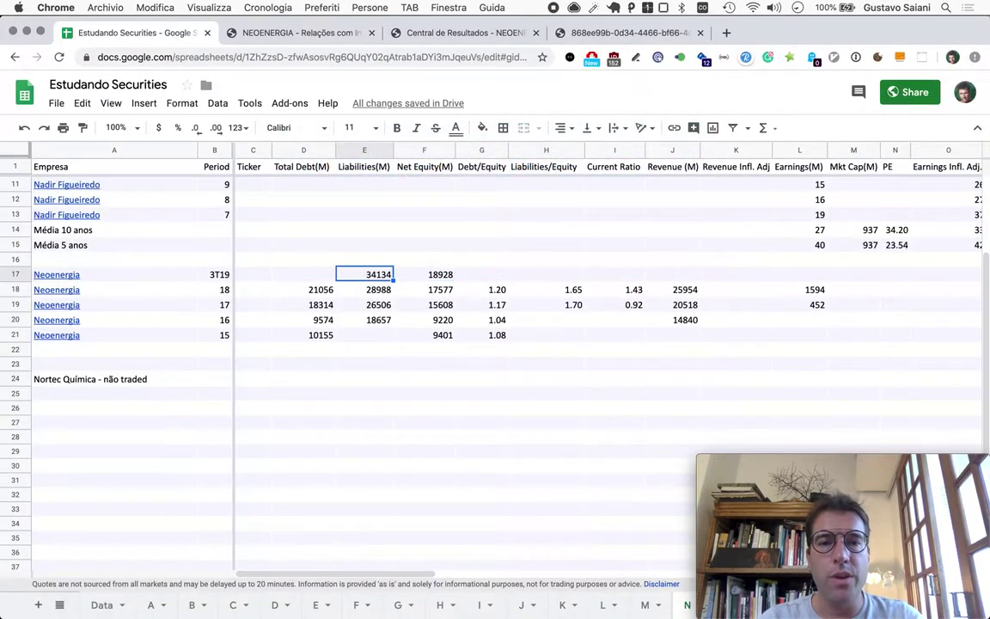
type("22938")
key("Return")
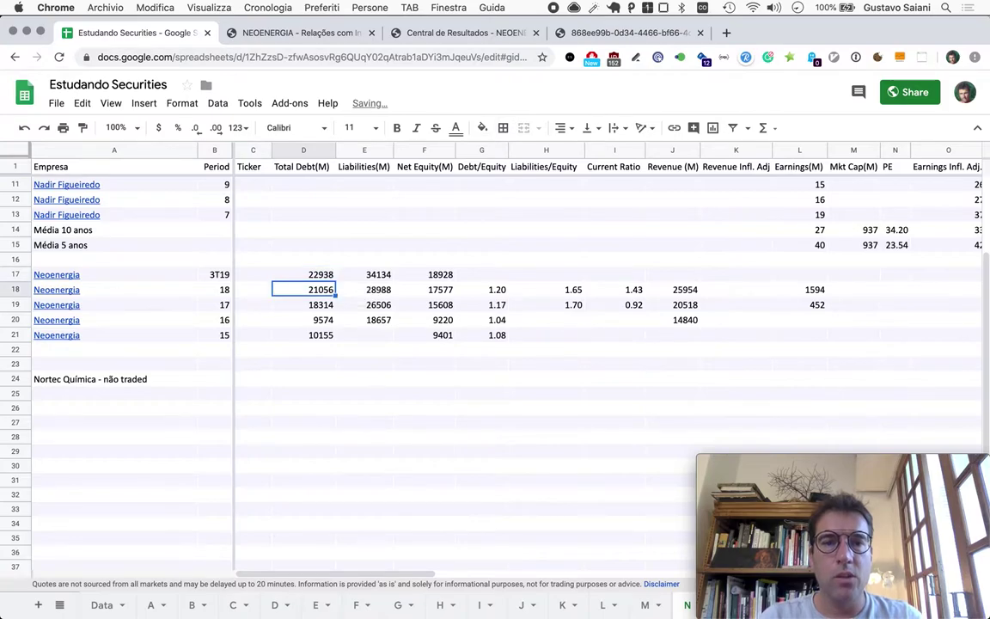
Copy the Debt/Equity and Liabilities/Equity formulas from Neoenergia's period 18 row into its 3T19 row.
key("Up")
left_click(365, 274)
left_click(424, 275)
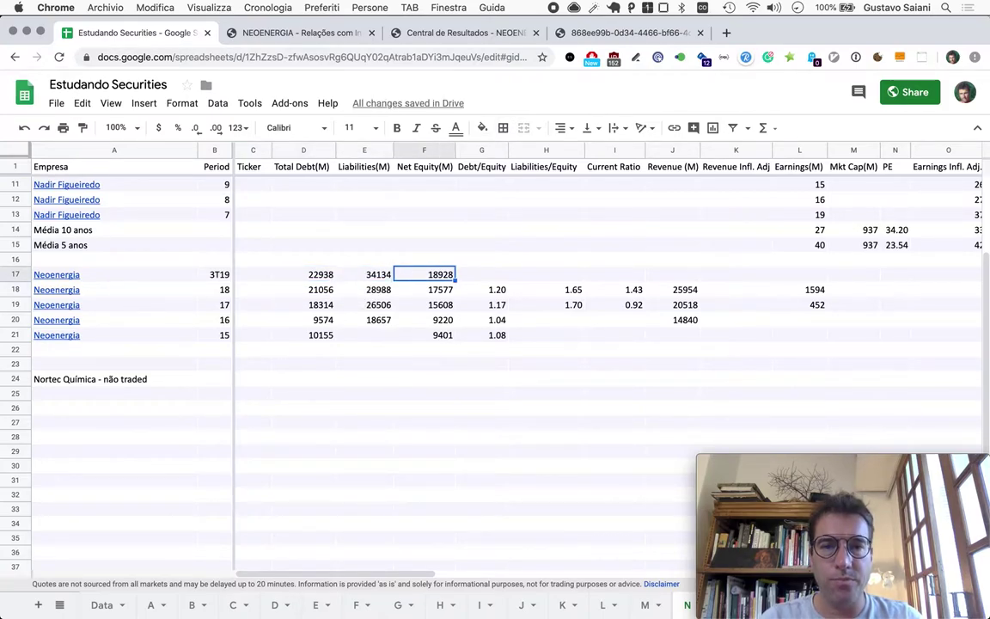
left_click(424, 289)
left_click(482, 289)
left_click(547, 290, "shift")
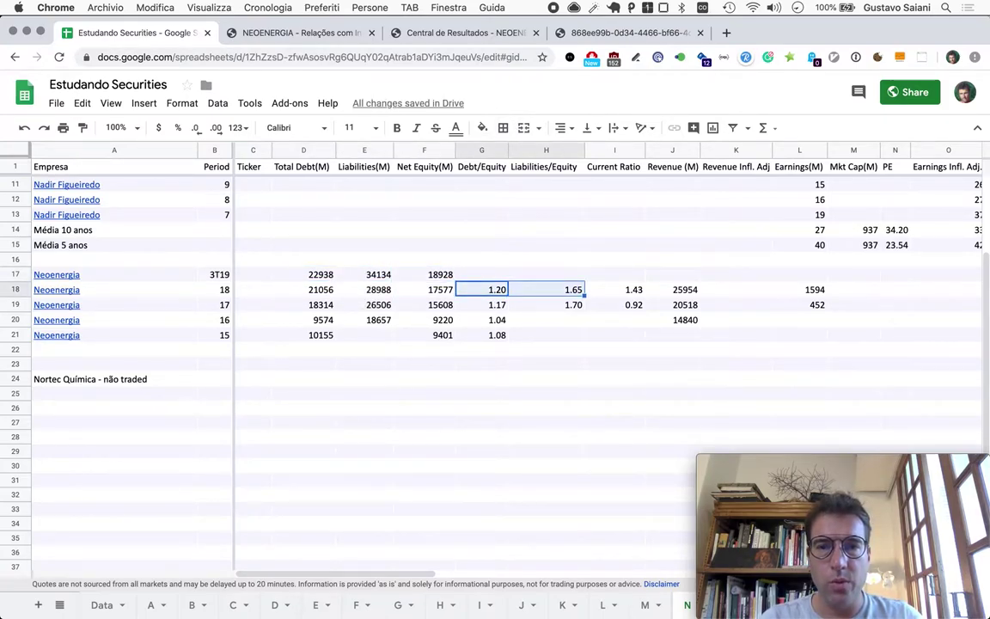
key("super+c")
left_click(481, 274)
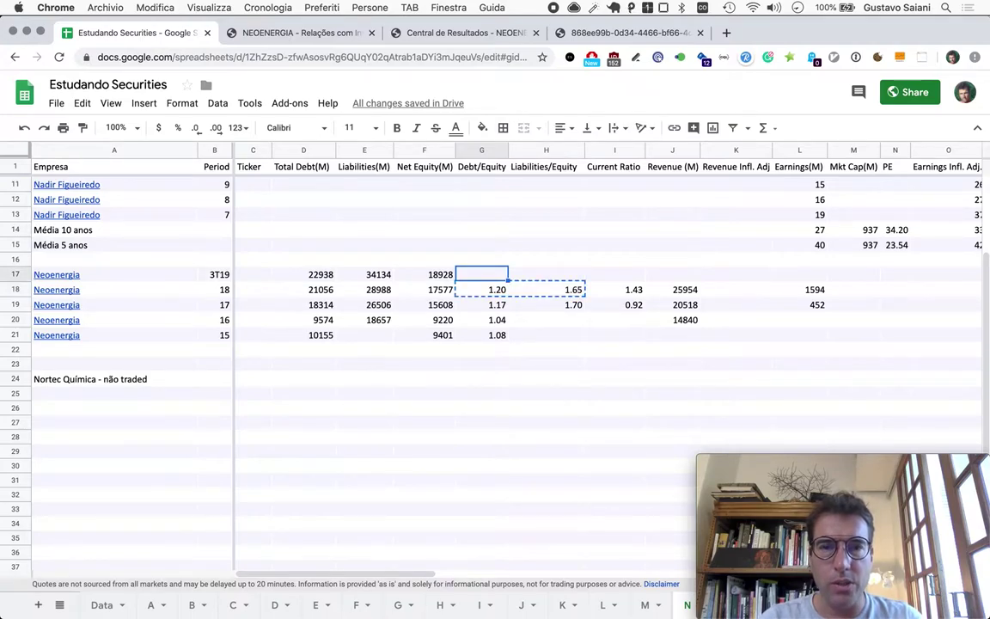
key("super+v")
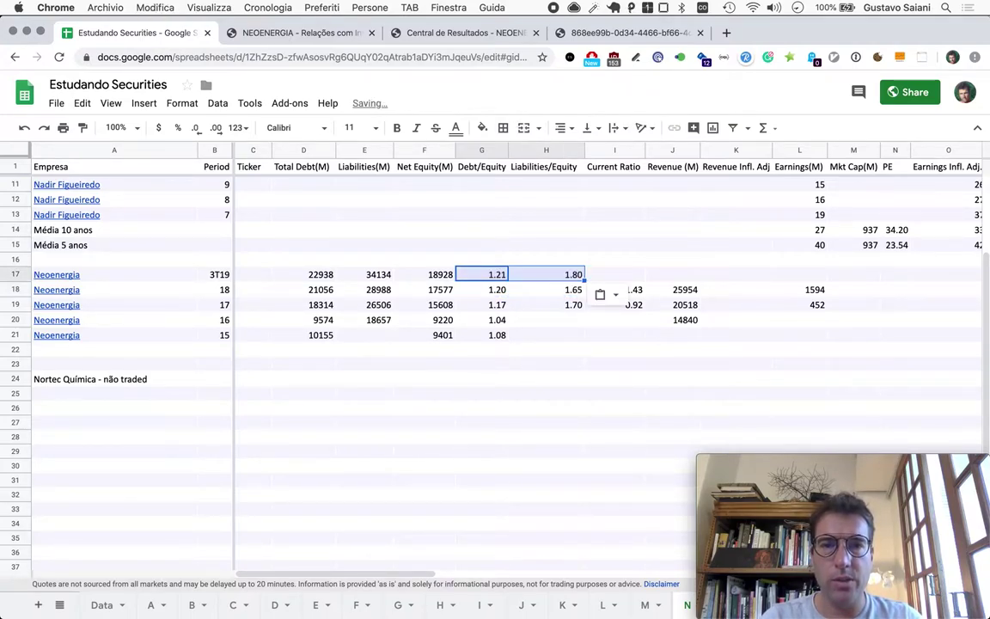
Switch to the Neoenergia quarterly report PDF in Anteprima and go back to the assets page of the consolidated balance sheet.
left_click(481, 290)
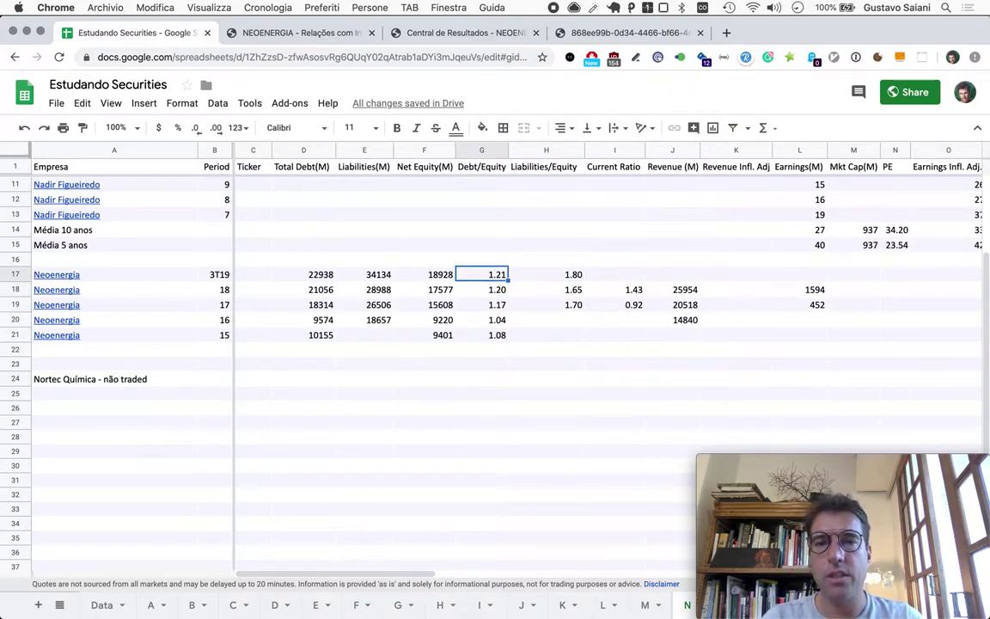
left_click(547, 274)
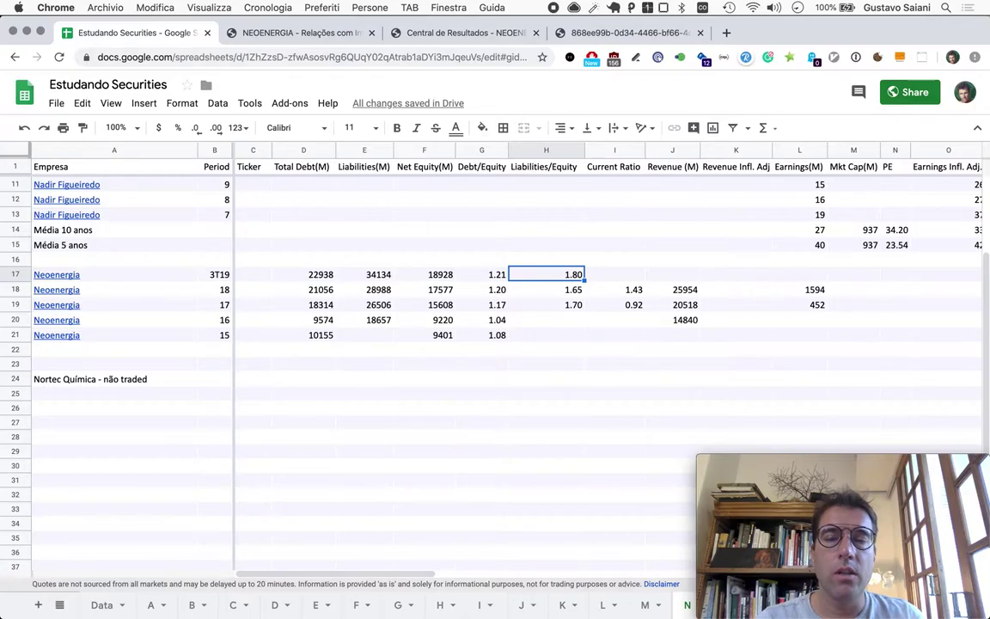
key("super+Tab")
key("super+Tab")
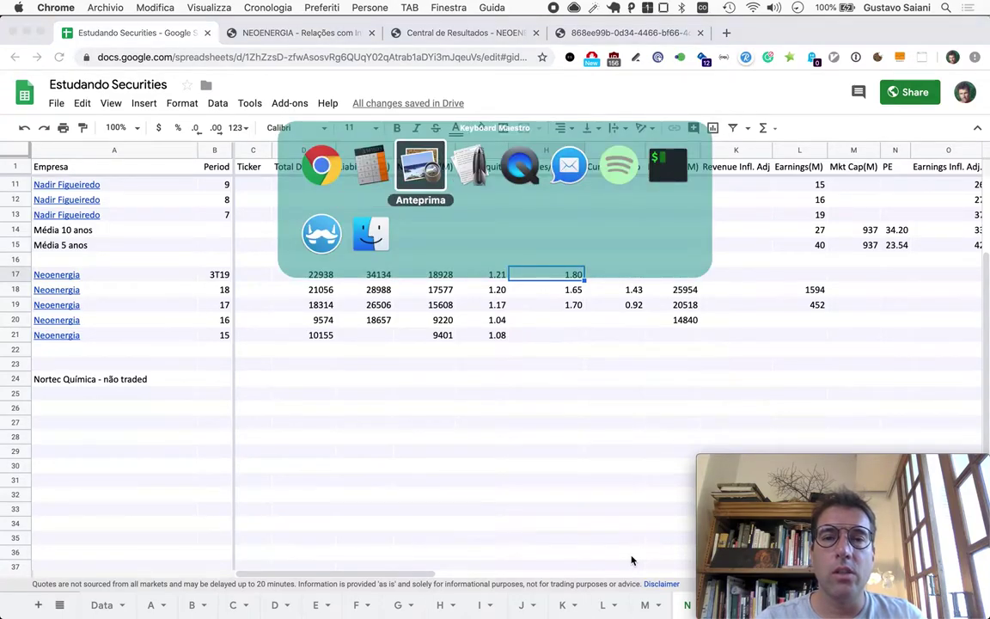
scroll(631, 556, "up", 10)
scroll(631, 556, "up", 15)
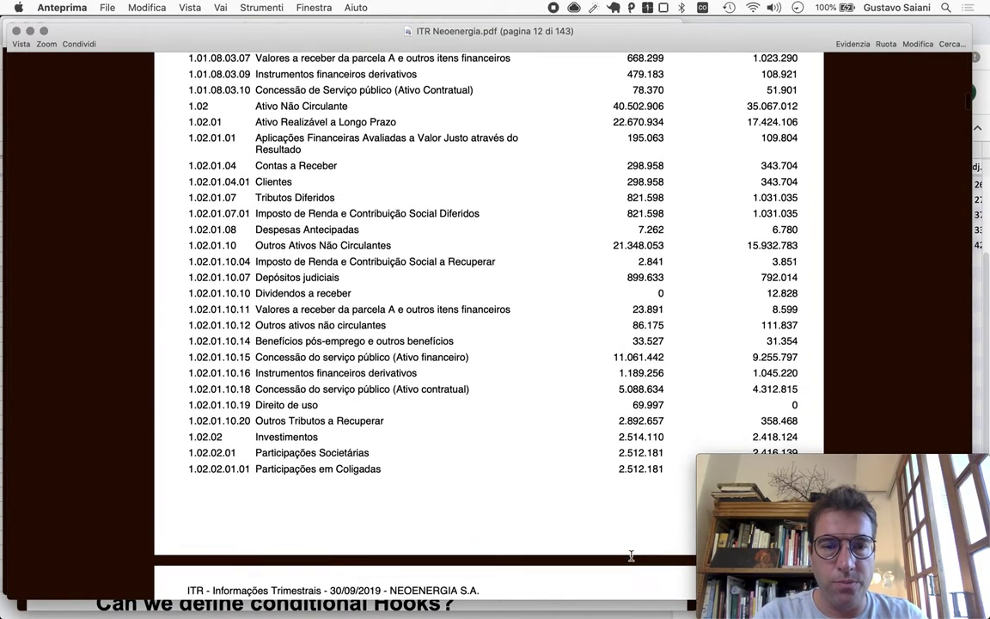
Switch to Calcolatrice and divide the PDF's consolidated current assets for 30/09/2019, 12559, by its current liabilities, 8327.
key("super+Tab")
key("super+Tab")
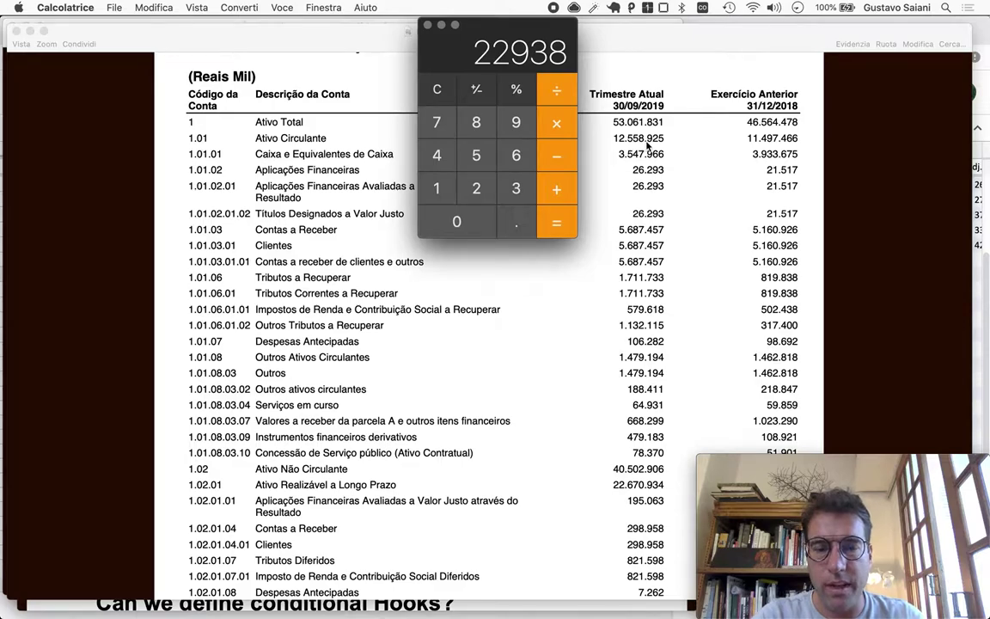
type("12559")
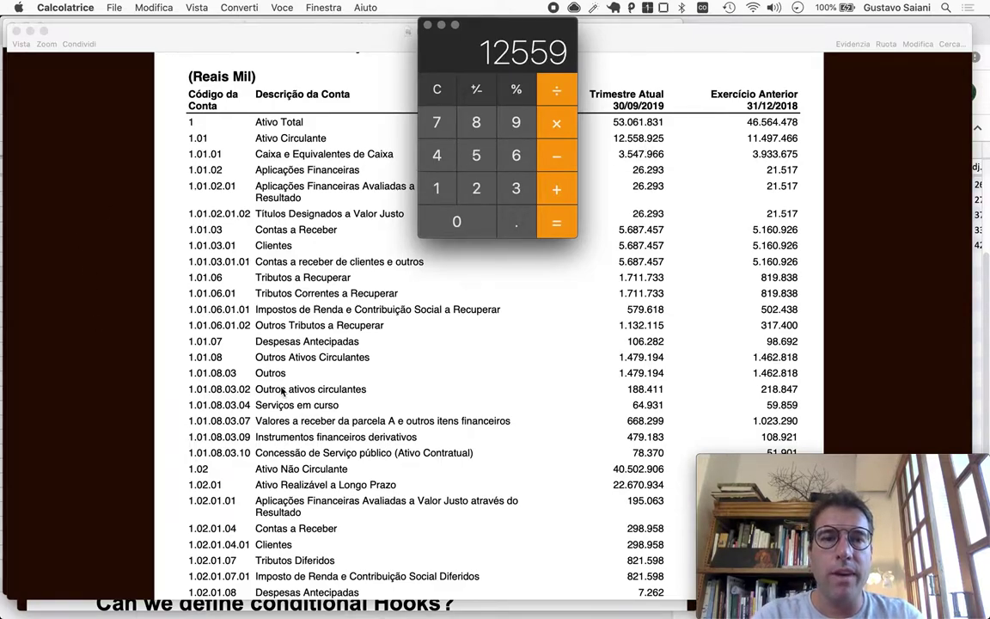
scroll(281, 391, "down", 20)
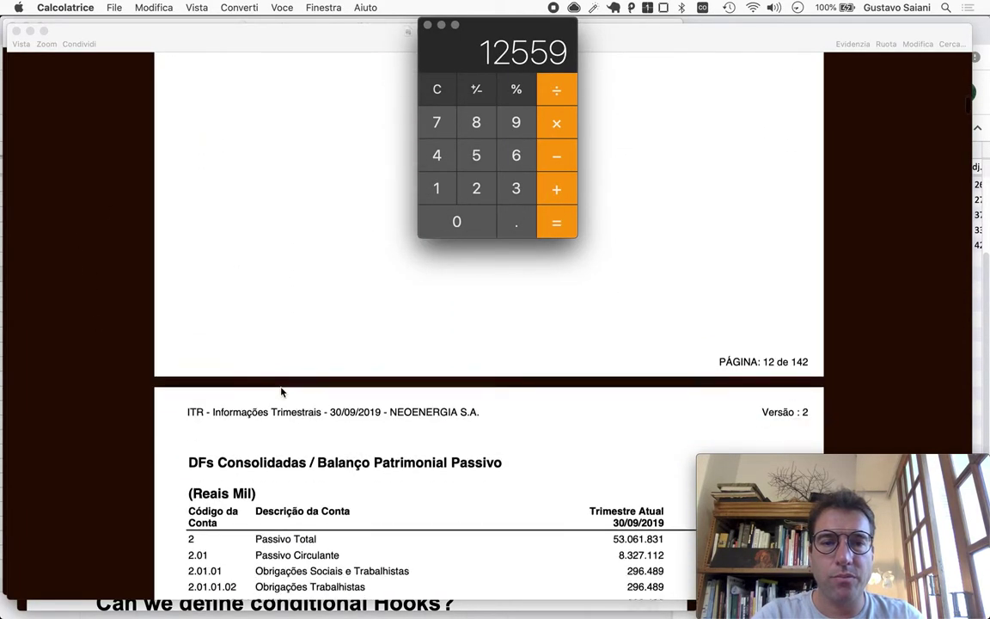
scroll(281, 392, "down", 10)
scroll(283, 386, "up", 7)
scroll(282, 386, "down", 3)
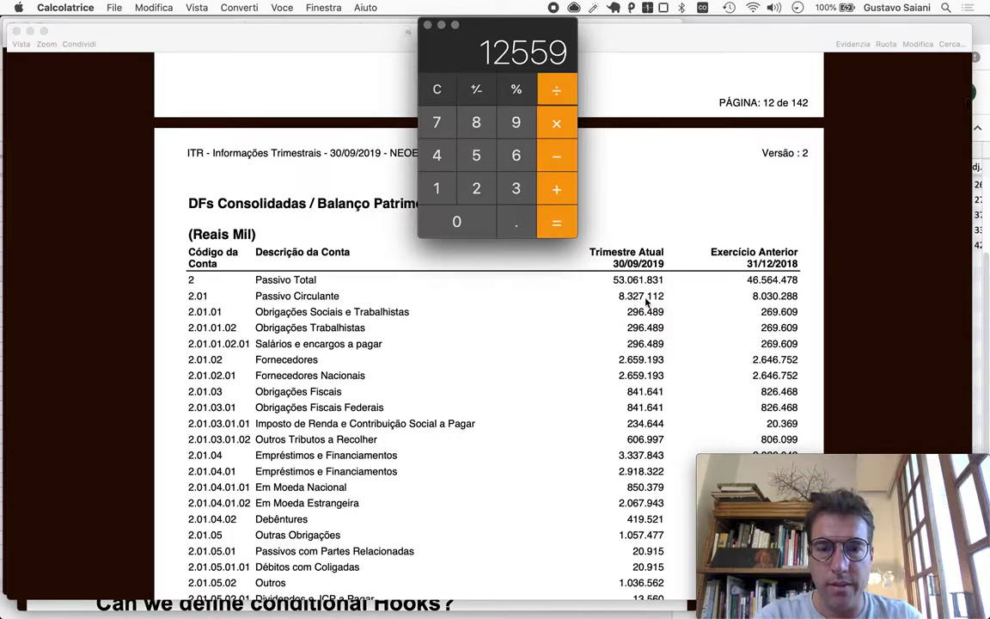
type("8327")
key("Return")
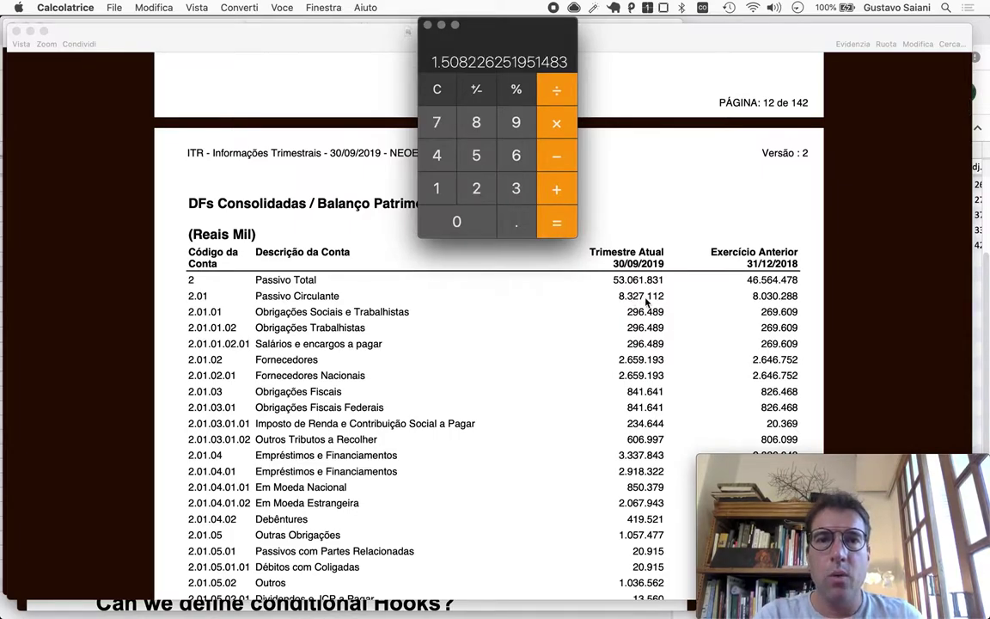
Switch to the spreadsheet in Chrome and enter the calculated quotient, 1.51, as the Current Ratio for Neoenergia's 3T19 row.
key("super+Tab")
key("super+Tab")
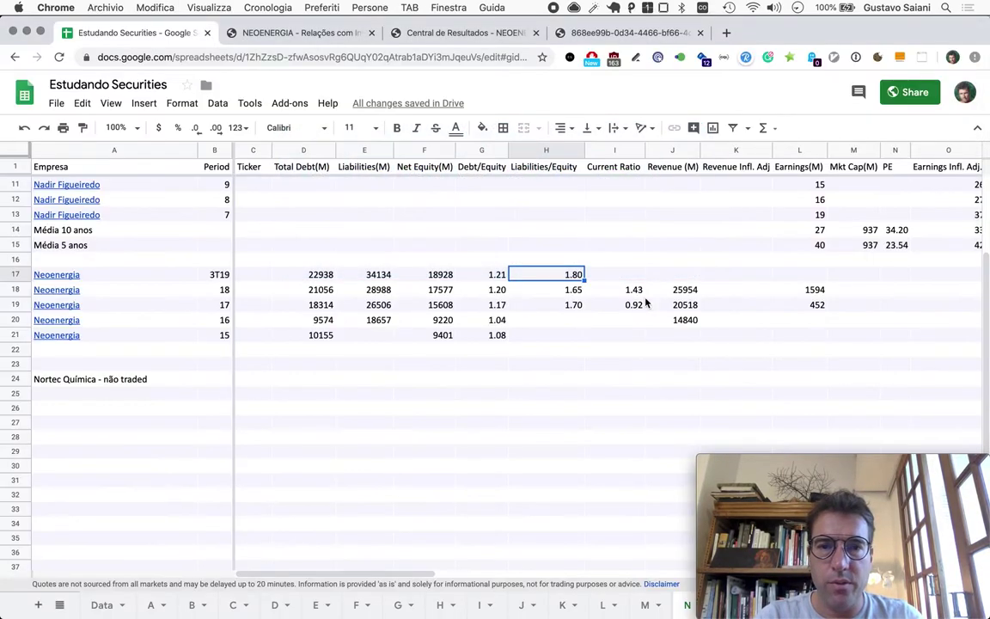
key("Right")
key("super+v")
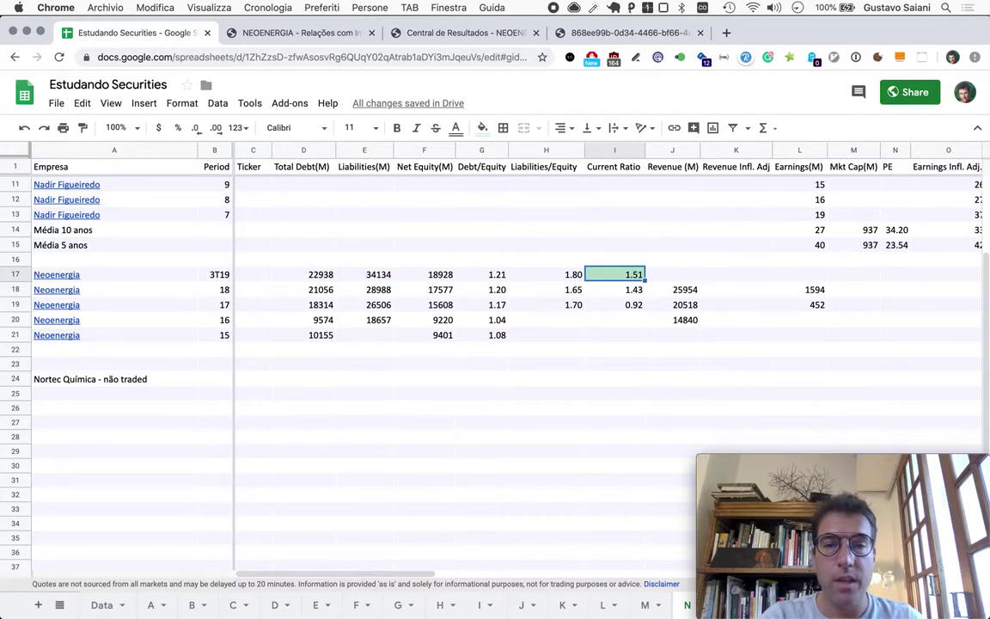
left_click(672, 275)
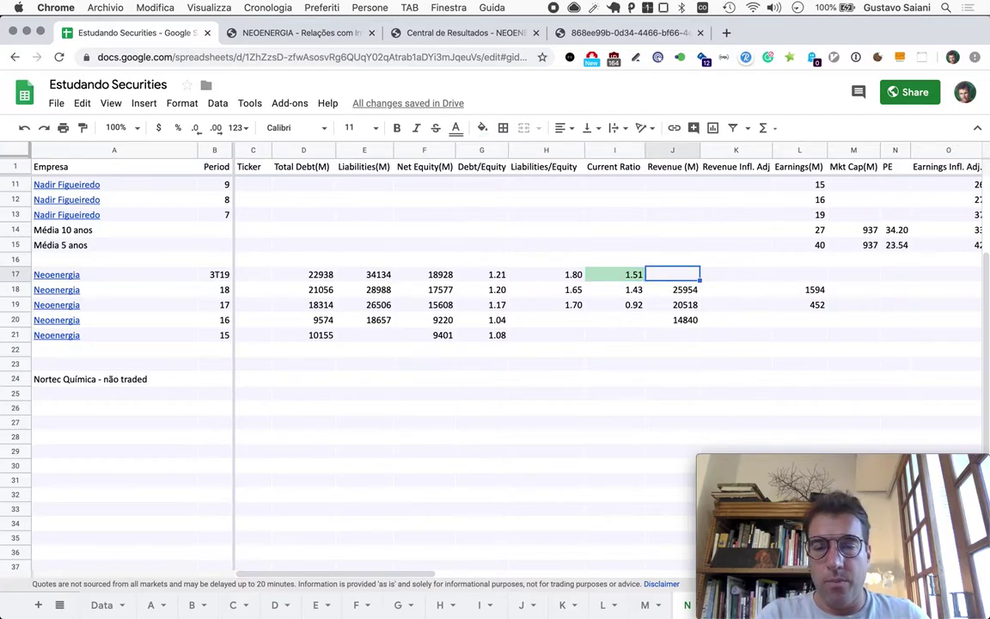
left_click(615, 274)
left_click(481, 274)
left_click(546, 274)
left_click(614, 274)
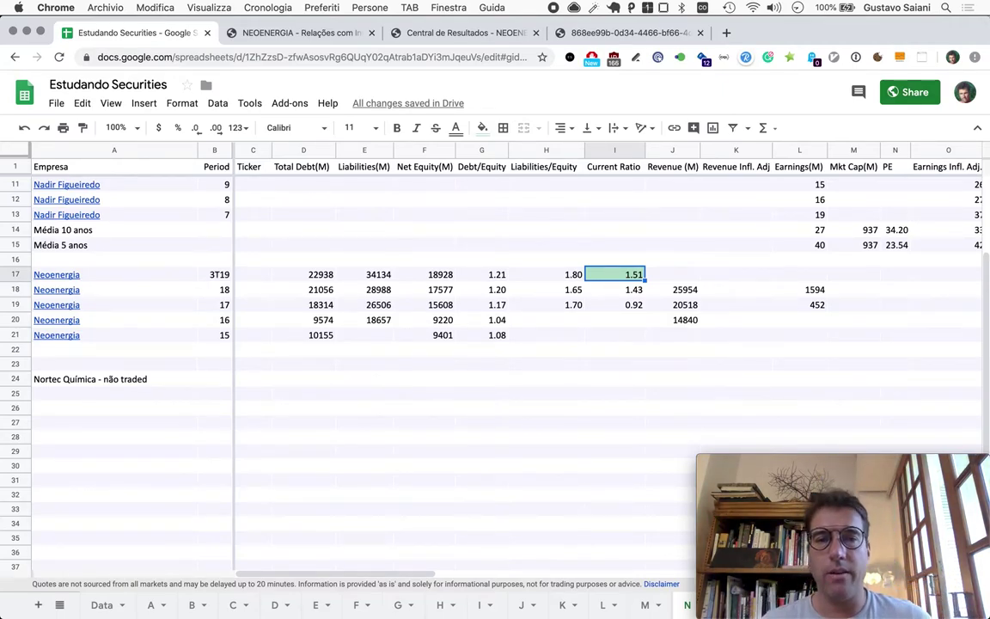
Switch to the PDF in Anteprima and go to the accumulated 2019 sales revenue in the consolidated Demonstração do Resultado.
left_click(672, 274)
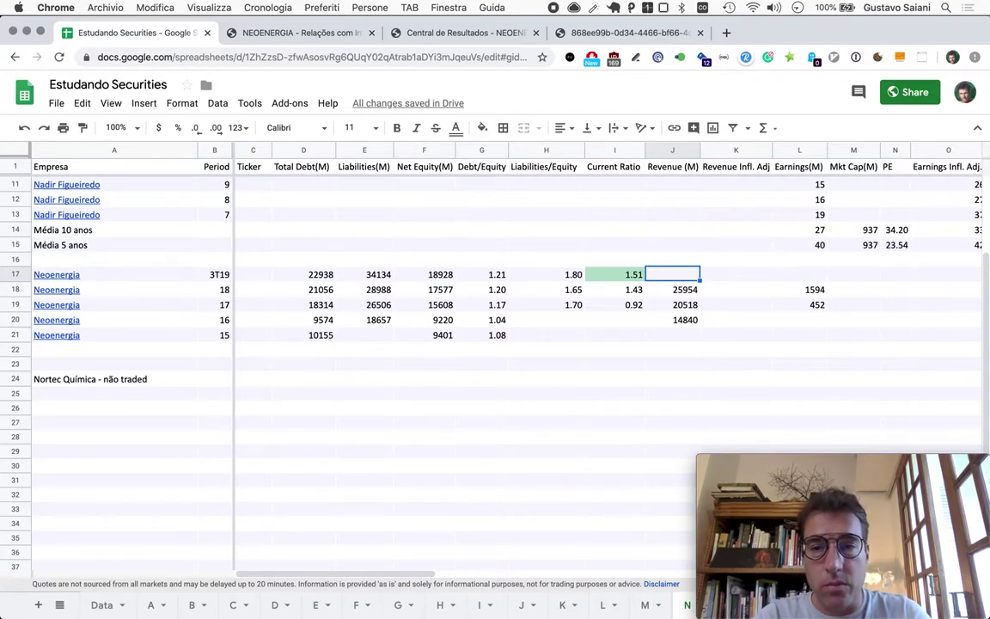
key("super+Tab")
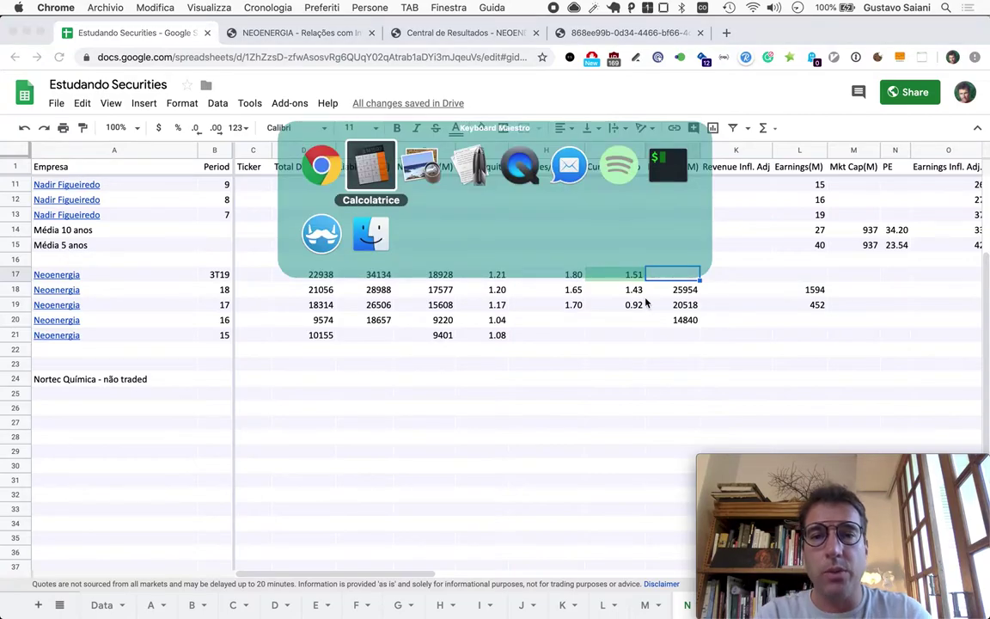
key("super+Tab")
scroll(521, 411, "down", 5)
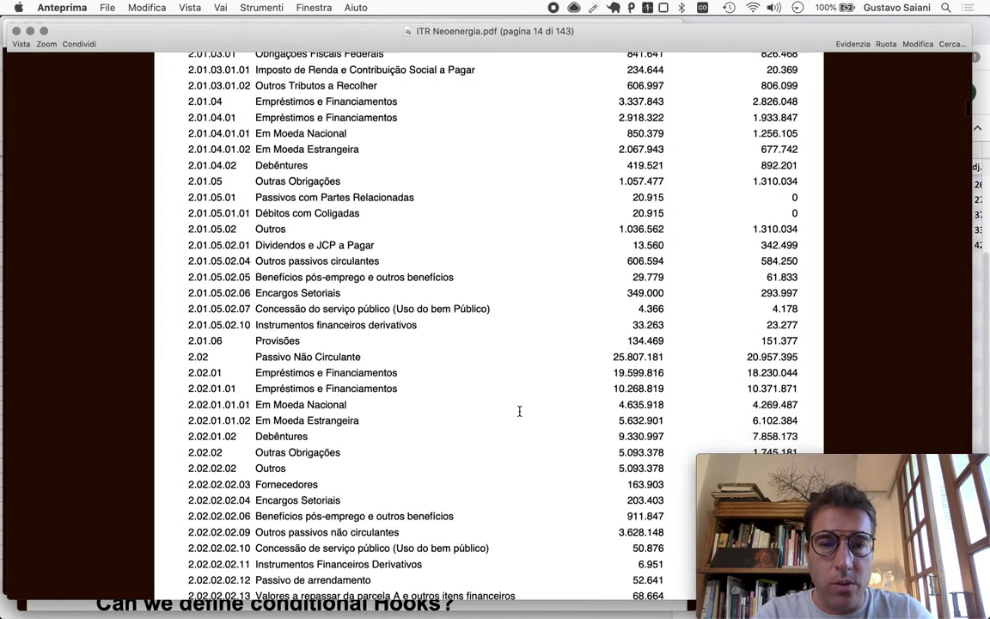
scroll(519, 411, "down", 15)
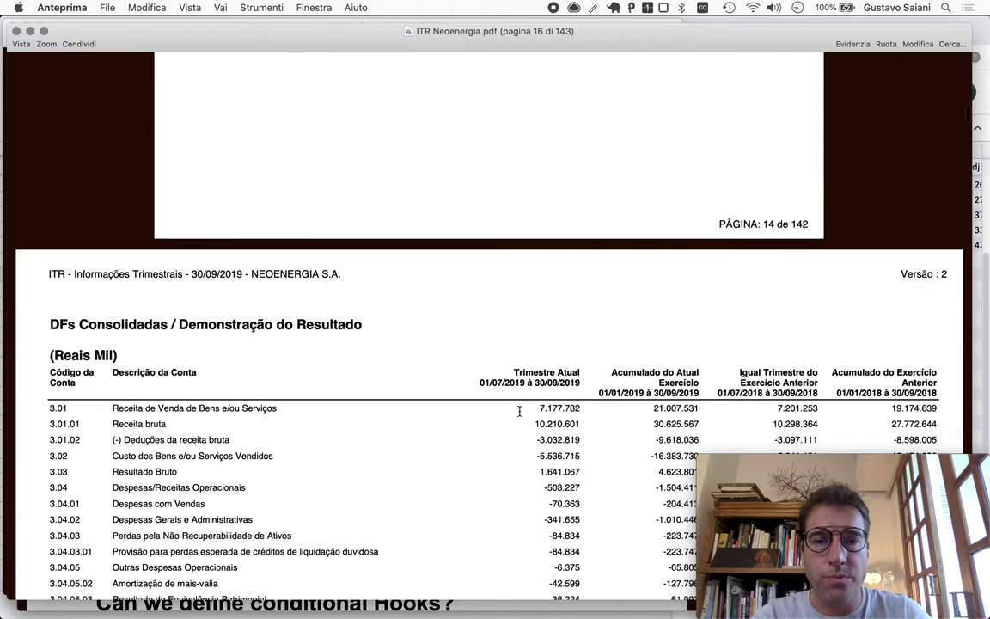
scroll(520, 411, "down", 5)
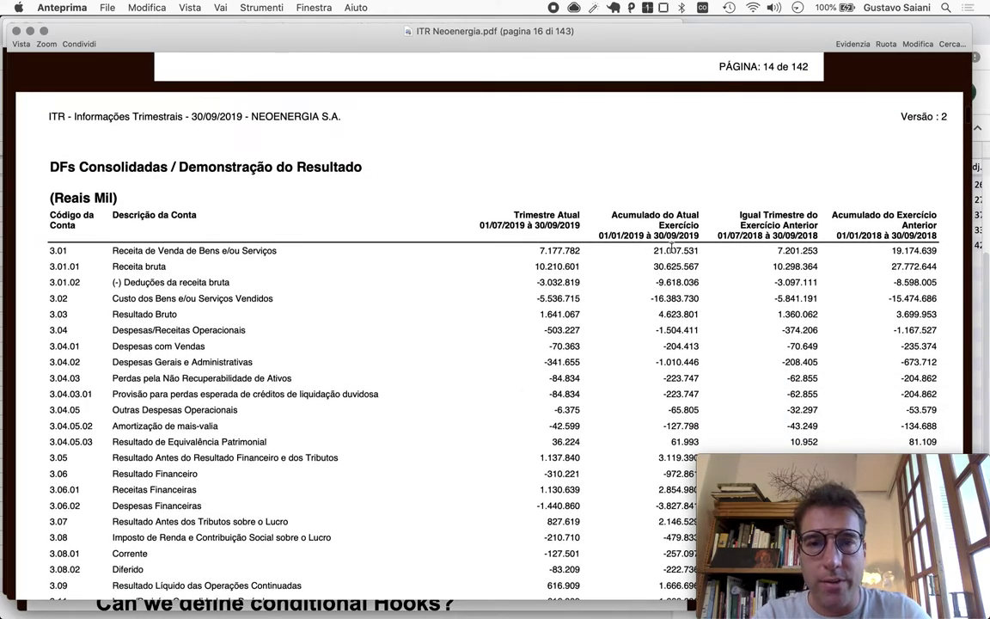
scroll(669, 248, "down", 2)
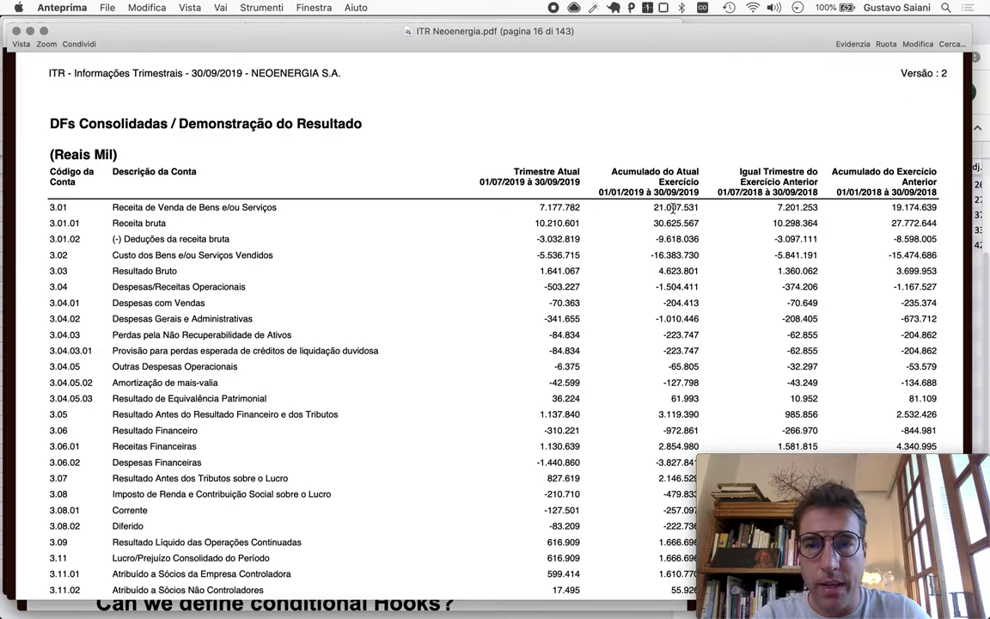
Switch to Calcolatrice and annualize the nine-month revenue by dividing 21008 by 3 and multiplying the result by 4.
key("super+Tab")
key("super+Tab")
type("21008")
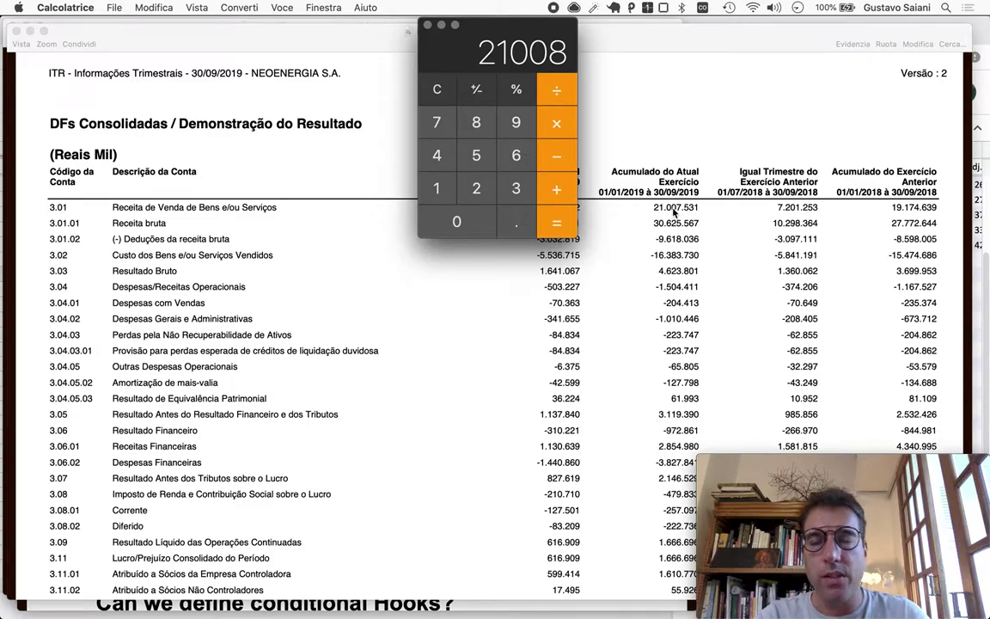
type("/3")
key("Return")
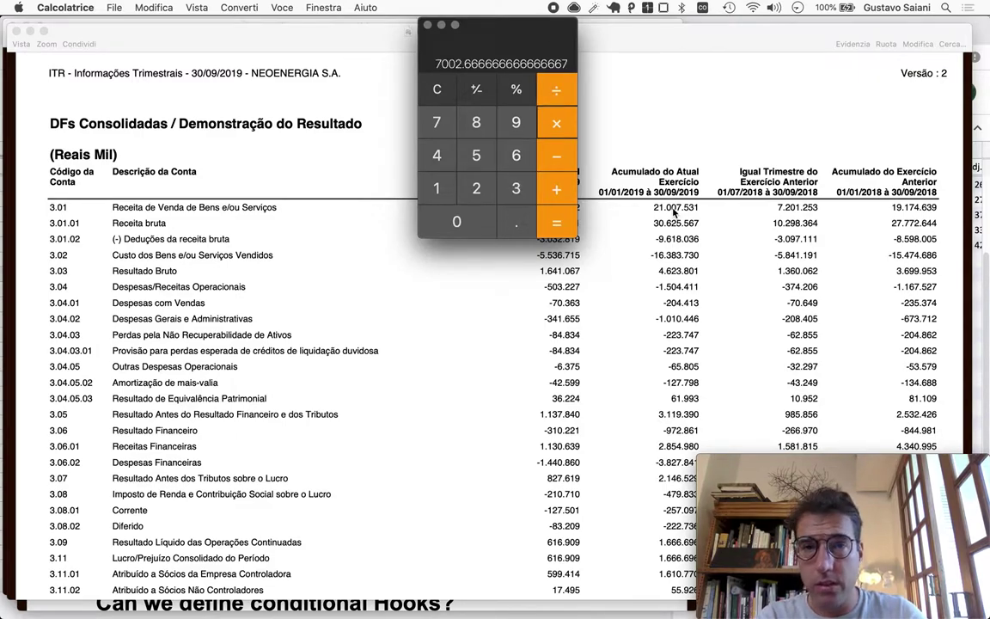
type("4")
key("Return")
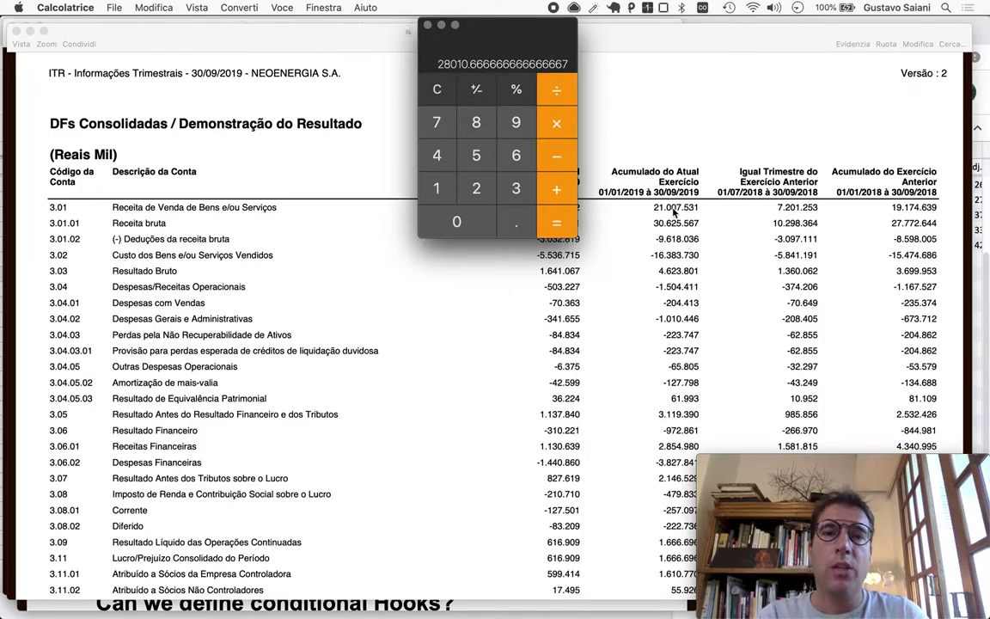
Switch to the spreadsheet in Chrome and enter the annualized 28010.67 as the Revenue for Neoenergia's 3T19 row.
key("super+Tab")
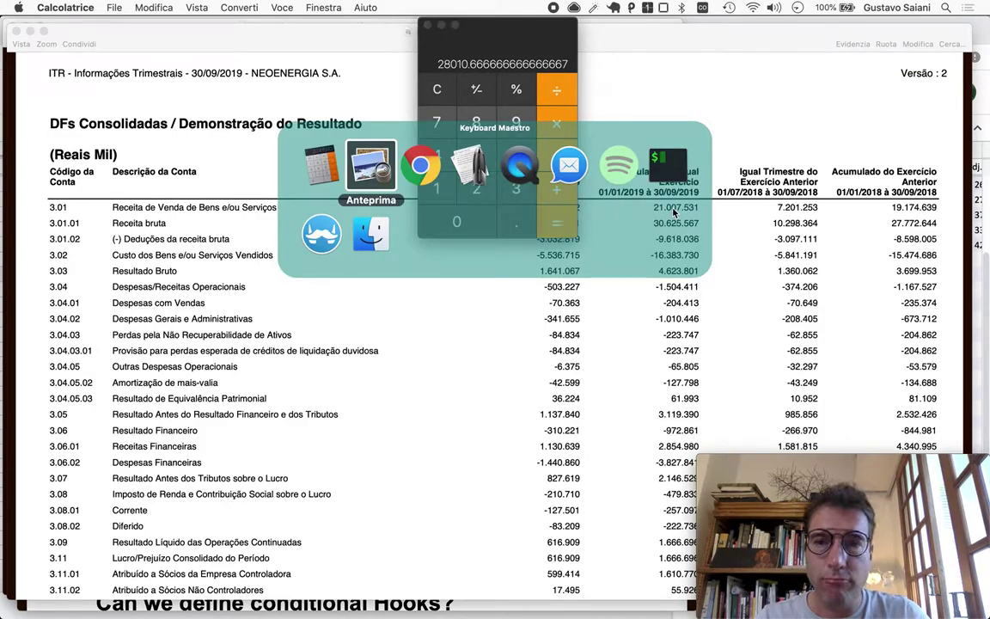
key("super+Tab")
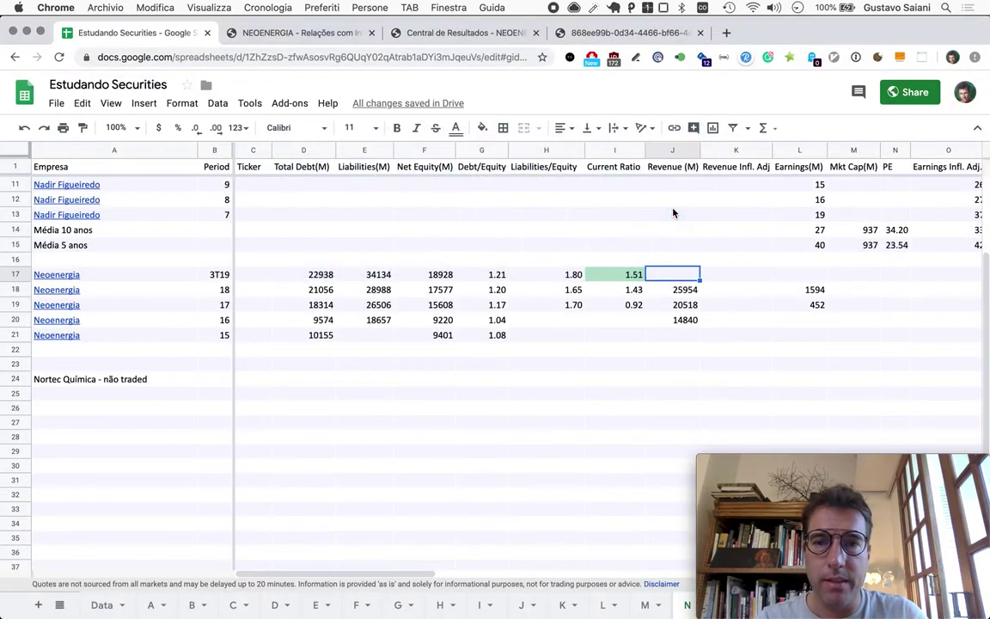
type("28010.666666666667")
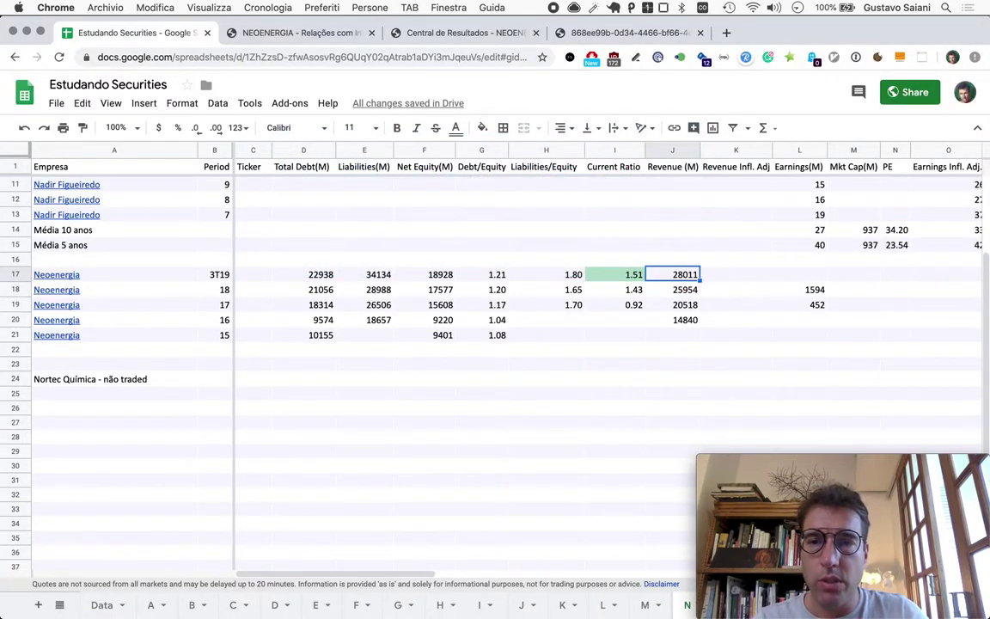
key("Down")
key("Up")
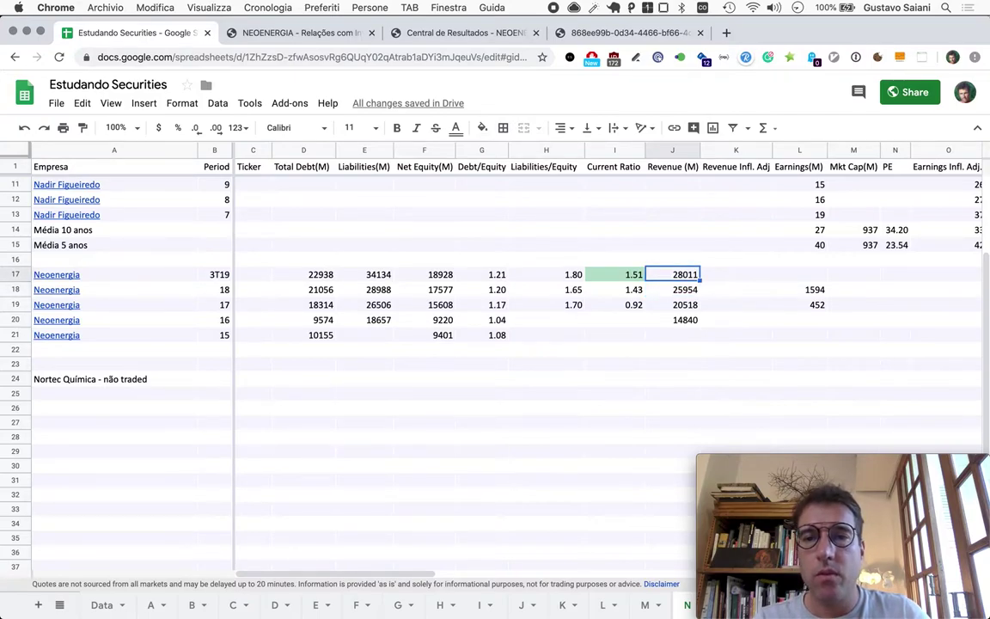
key("Right")
key("Right")
key("Right")
key("Right")
key("Right")
key("Right")
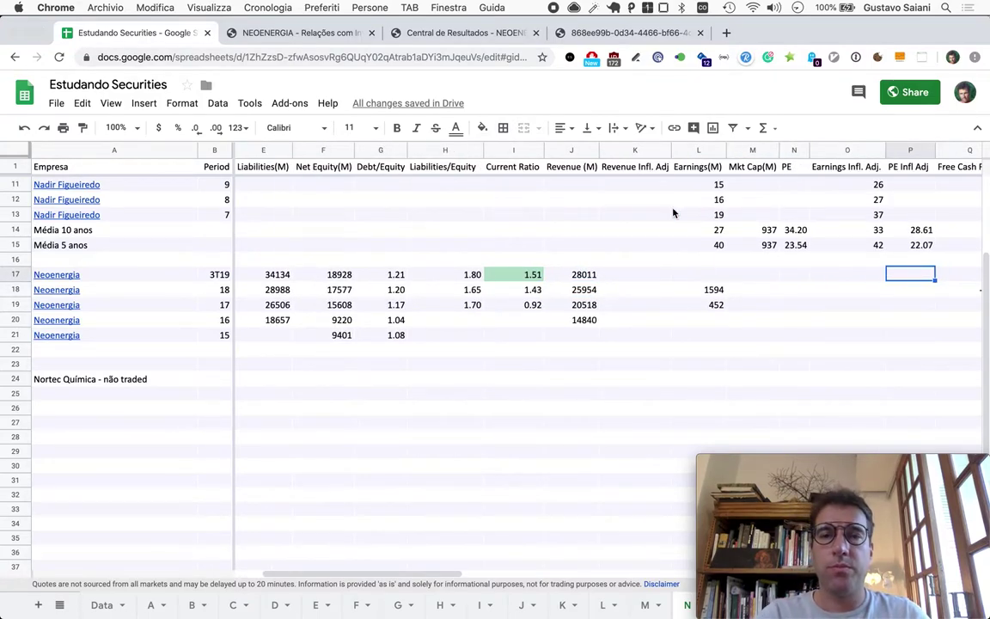
Find the accumulated 2019 consolidated profit in the PDF in Anteprima, annualize it in Calcolatrice as 1667*4/3, and copy the result.
key("super+Tab")
scroll(522, 316, "down", 5)
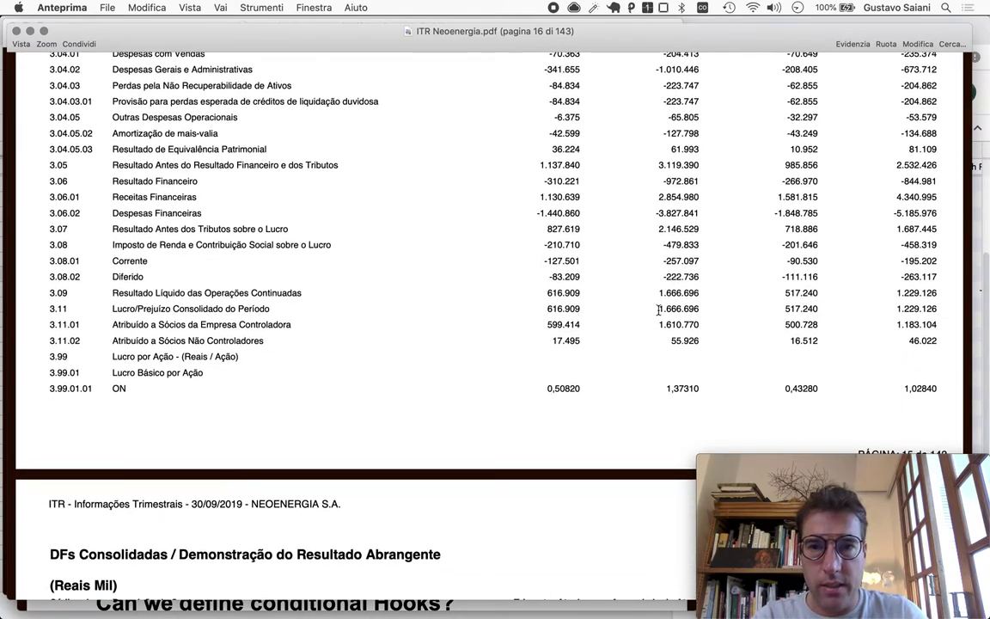
key("super+Tab")
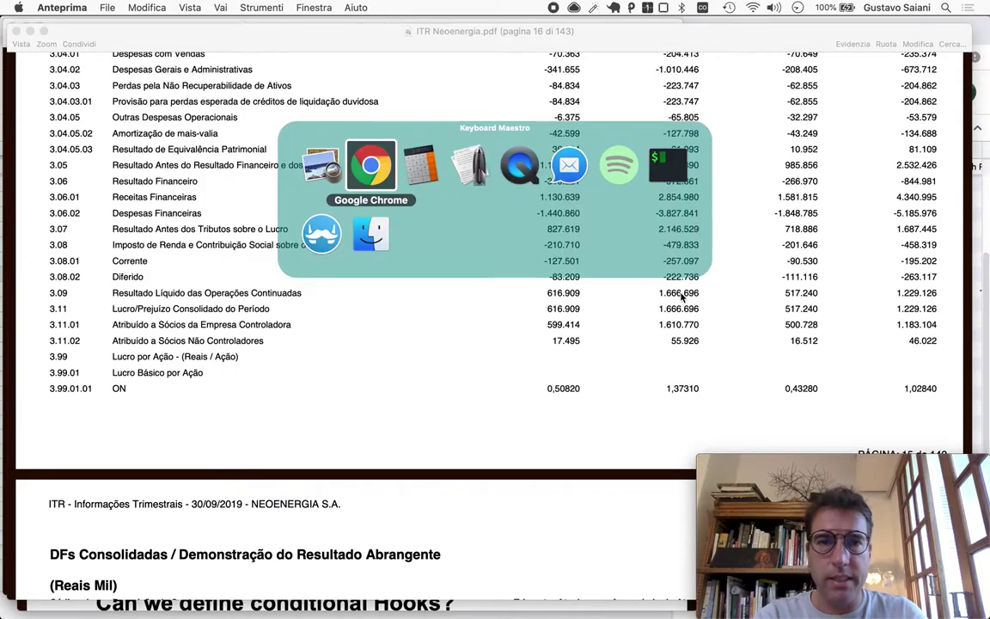
key("super+Tab")
type("1667")
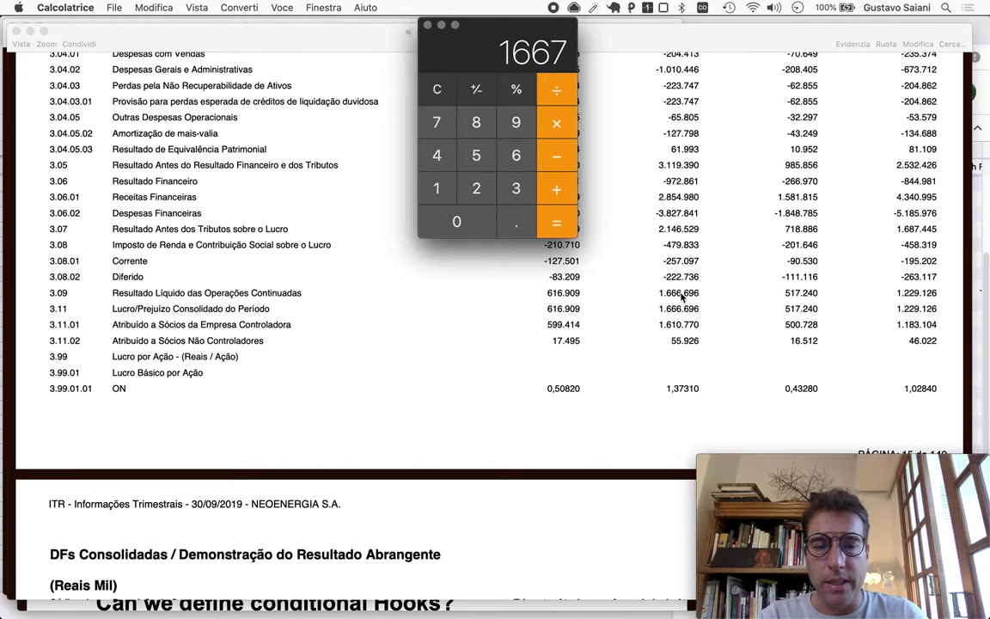
type("*4/3")
key("Return")
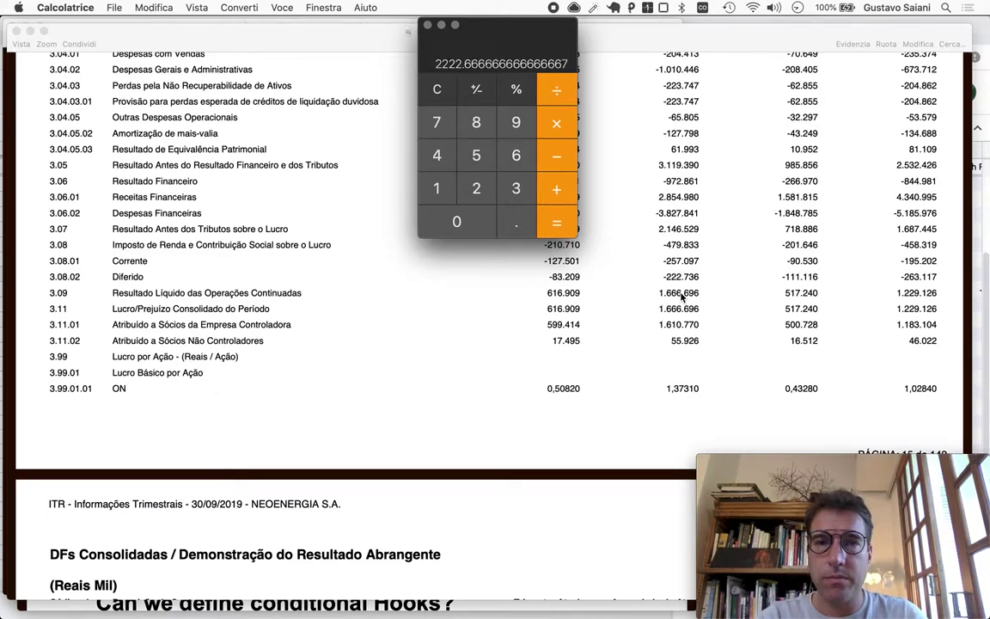
key("super+c")
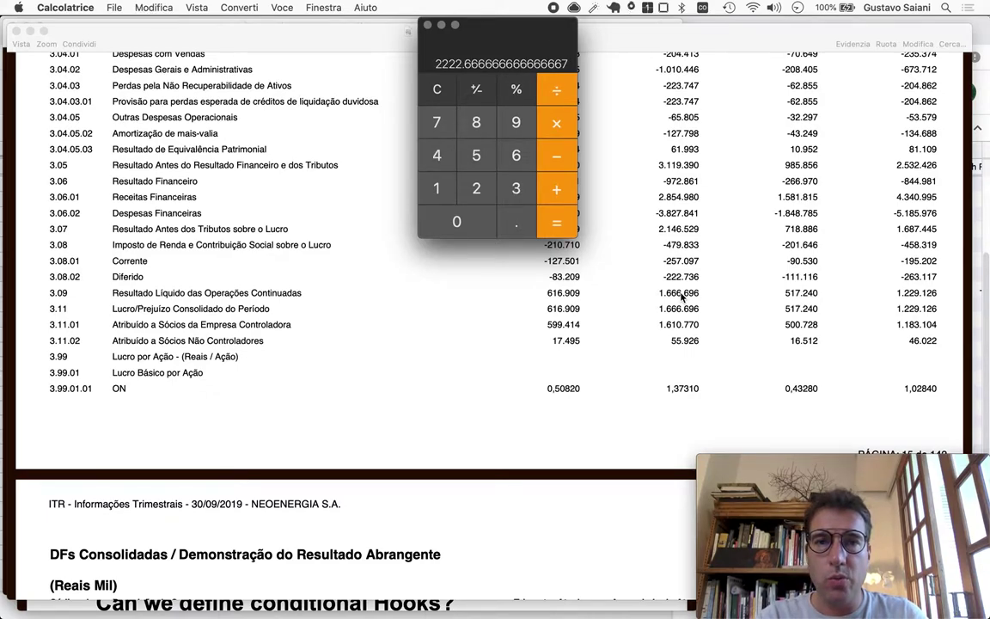
Switch to the spreadsheet in Chrome and paste the annualized profit, 2223, as the Earnings for Neoenergia's 3T19 row.
key("super+Tab")
key("super+Tab")
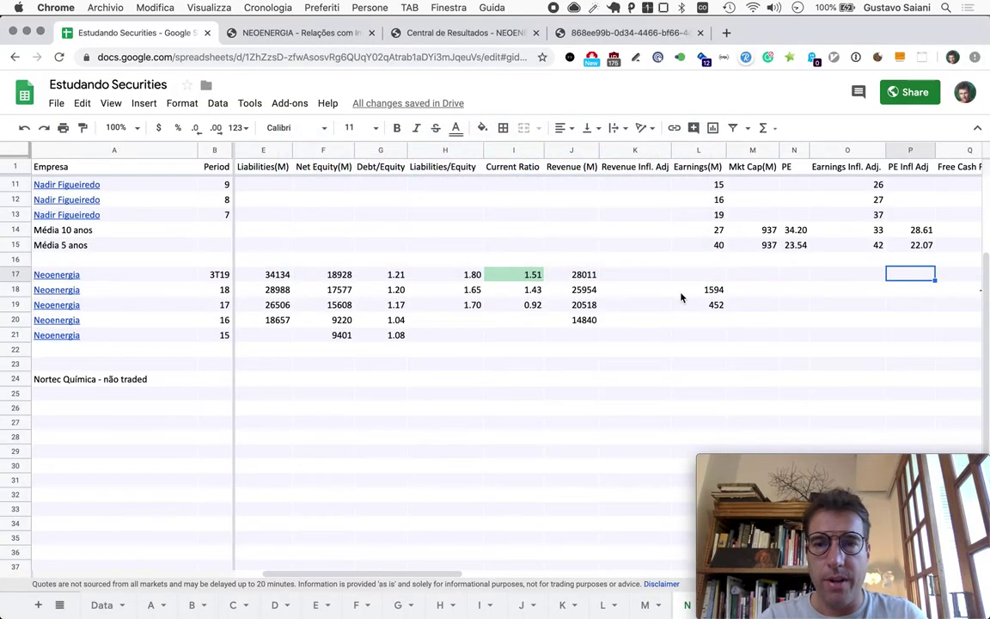
left_click(698, 274)
key("super+v")
left_click(698, 290)
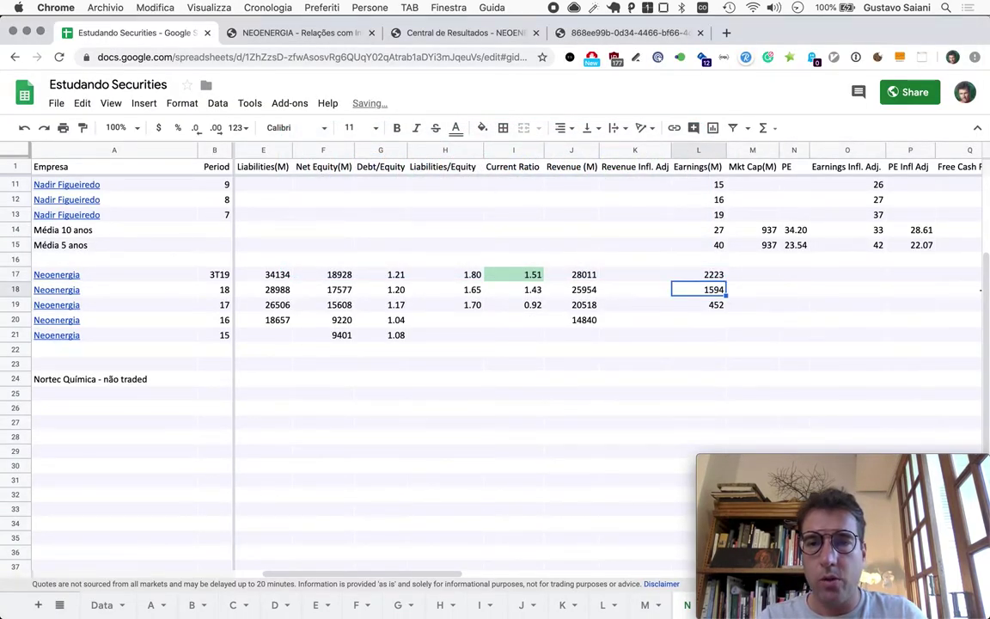
left_click(698, 304)
left_click(698, 290)
left_click(698, 274)
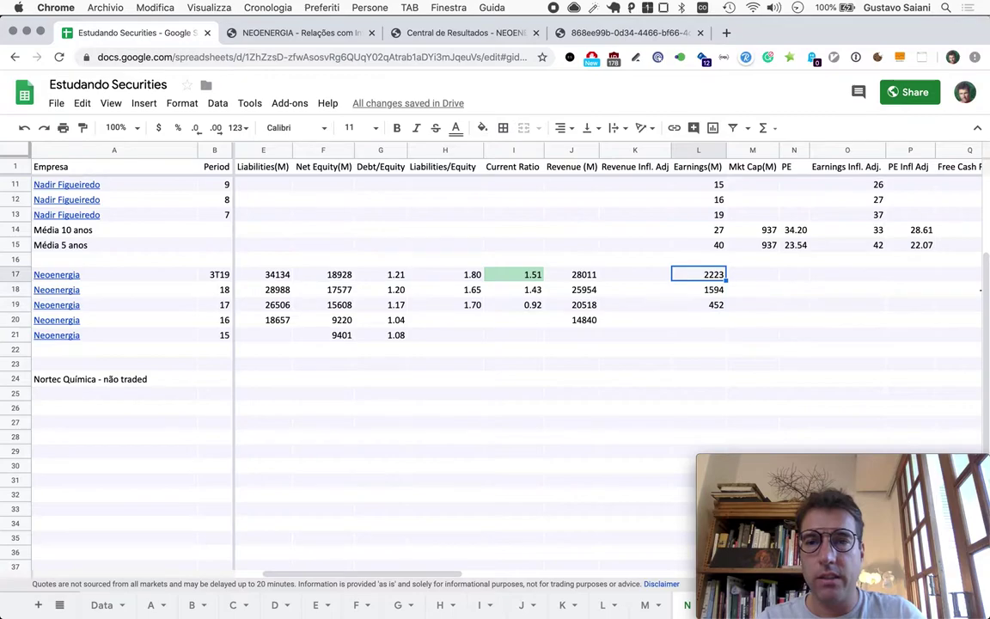
Go to the Free Cash Flow column of Neoenergia's 3T19 row in the spreadsheet.
left_click(698, 290)
key("Up")
key("Right")
key("Right")
key("Right")
key("Right")
key("Right")
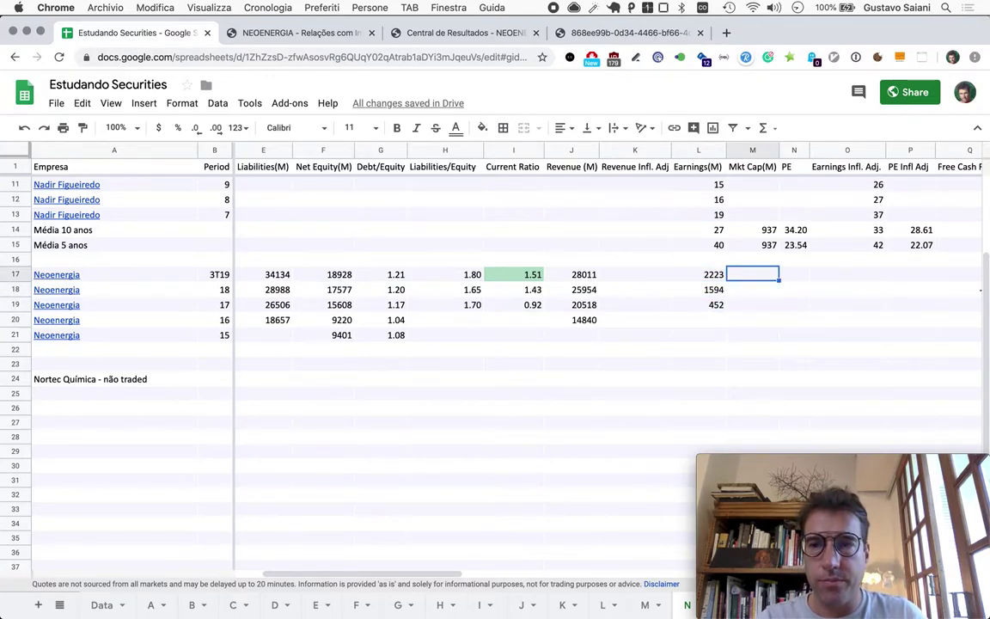
scroll(495, 361, "right", 1)
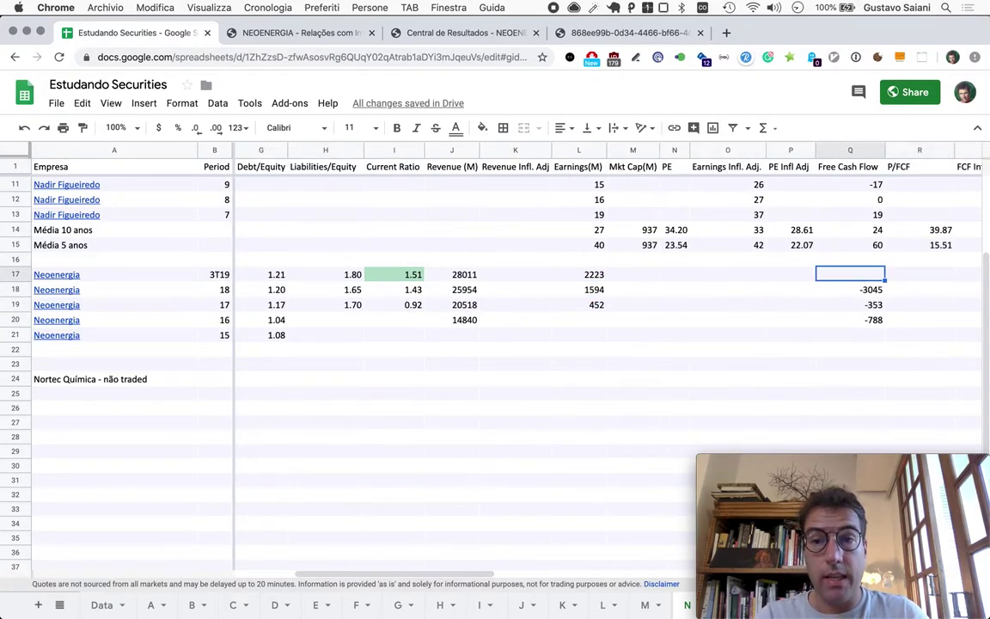
key("Down")
key("Down")
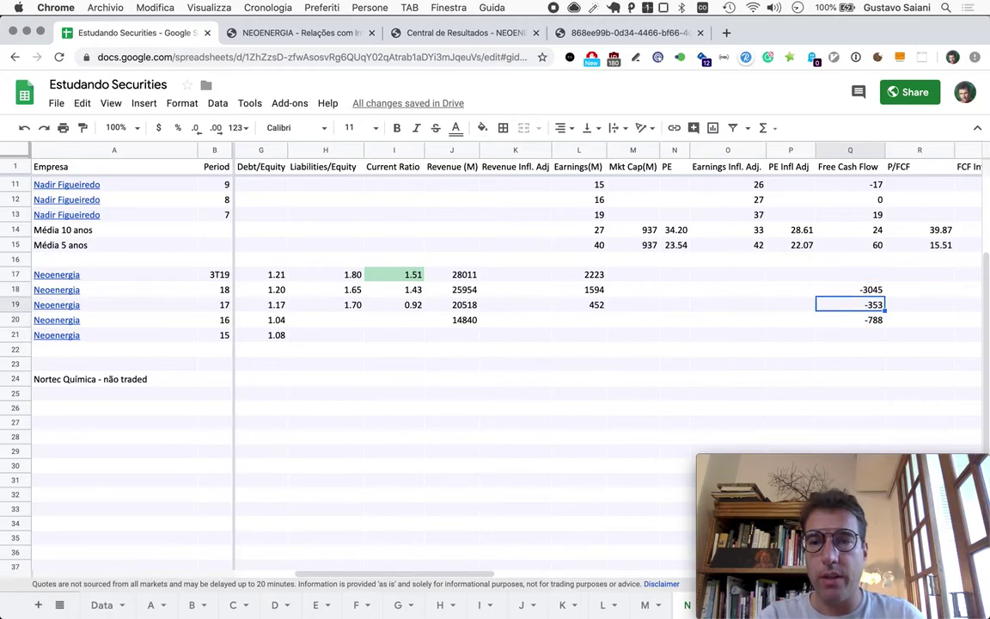
key("Up")
Find the 2019 net operating cash in the PDF's consolidated cash flow statement in Anteprima and enter 2434 in Calcolatrice.
key("super+Tab")
key("super+Tab")
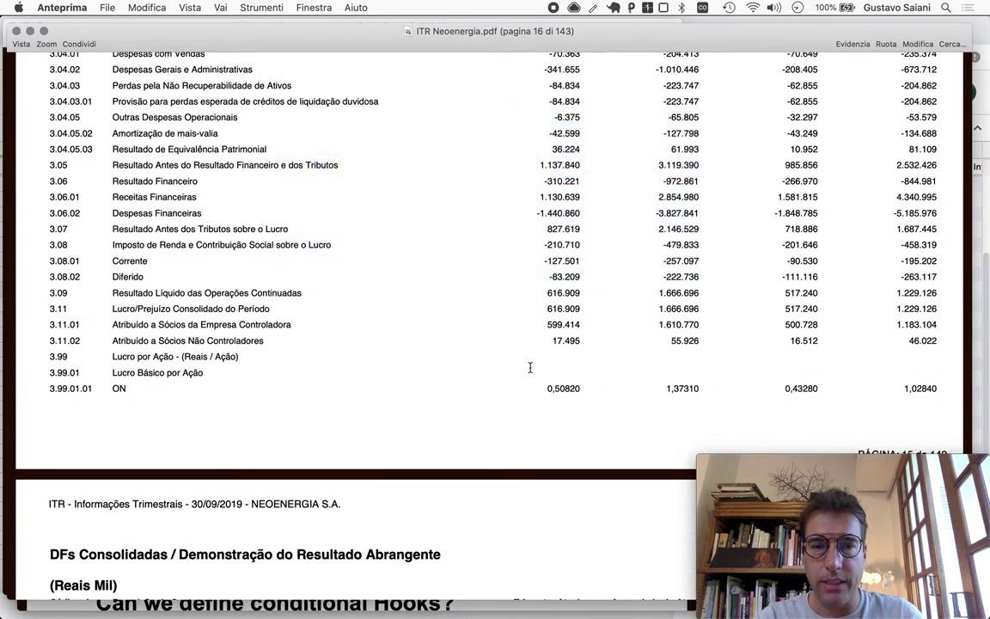
scroll(529, 368, "down", 5)
scroll(530, 368, "down", 5)
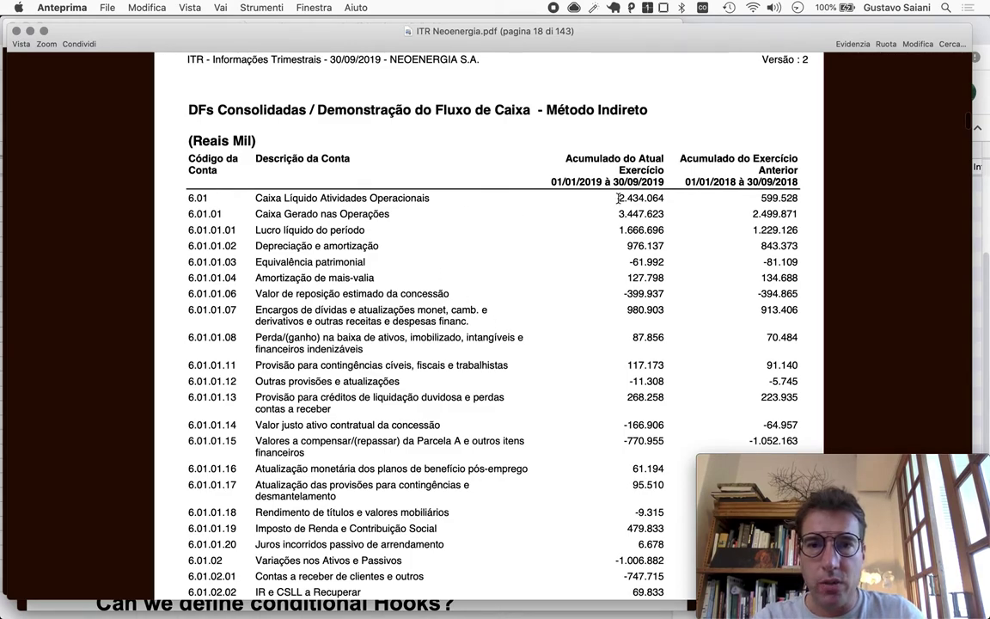
key("super+Tab")
type("2434")
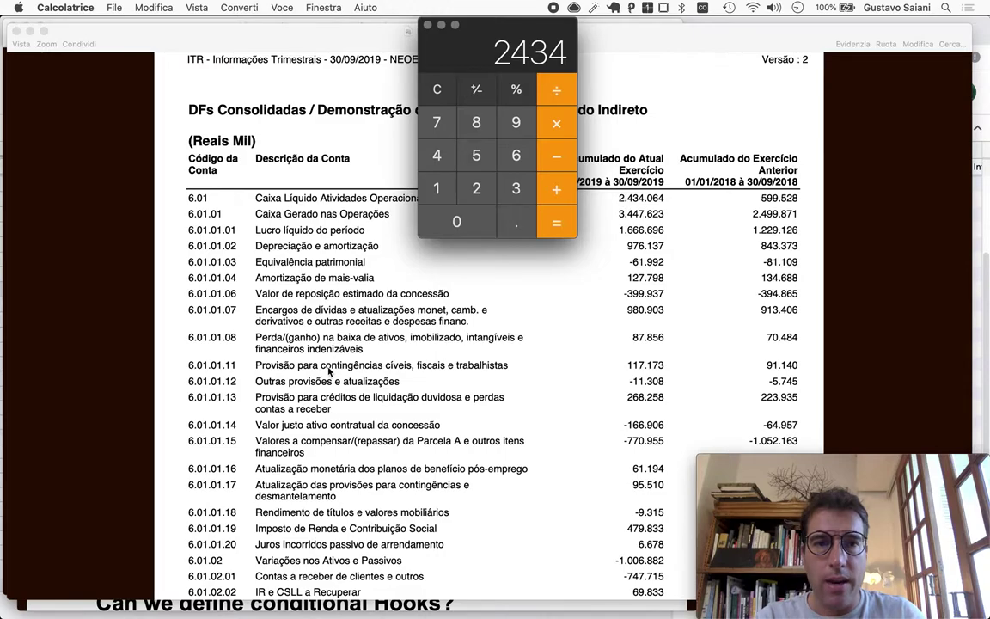
Find the 2019 net investing cash in the PDF, subtract 3445 in Calcolatrice, annualize the difference with /3 and *4, and copy the result.
scroll(329, 372, "down", 10)
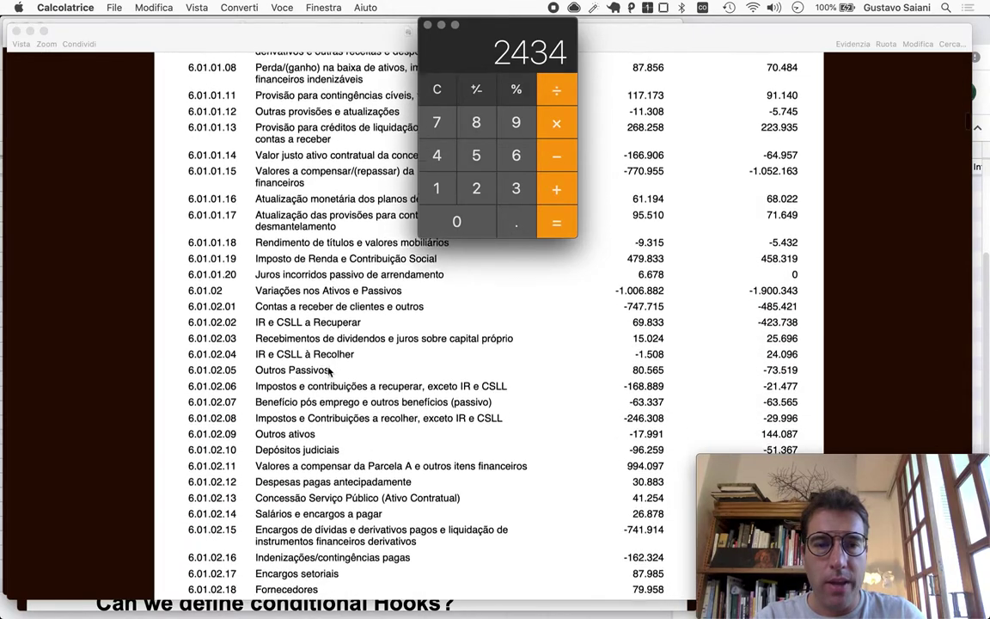
scroll(329, 371, "down", 5)
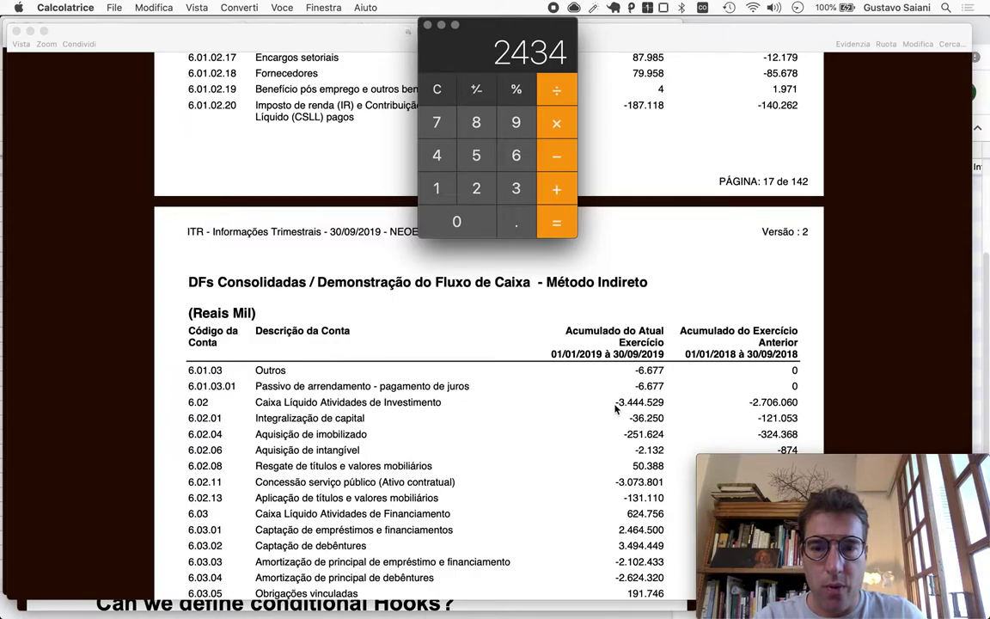
type("3445")
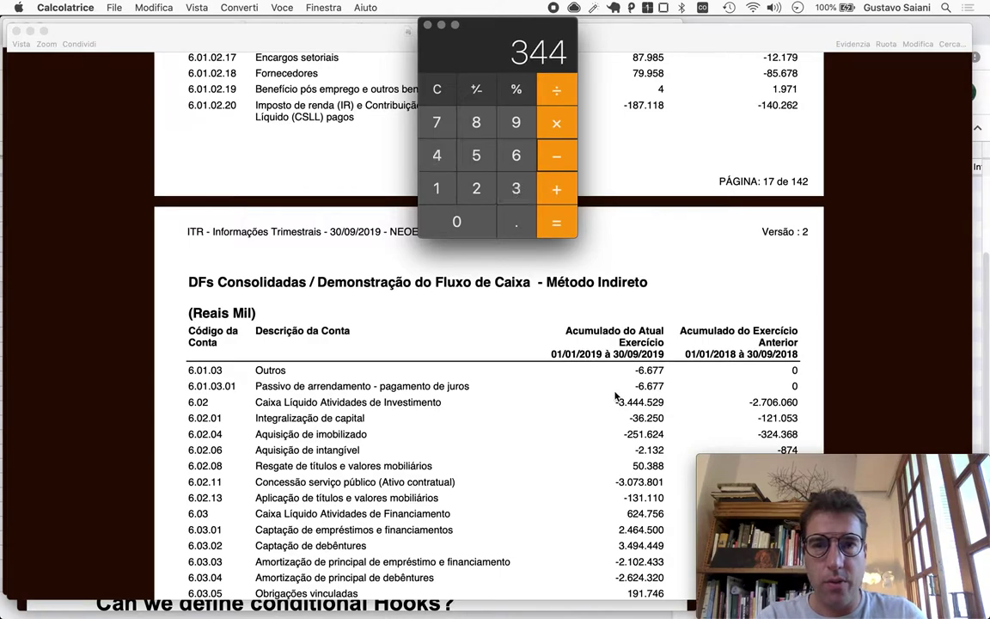
key("minus")
key("Return")
key("slash")
type("3")
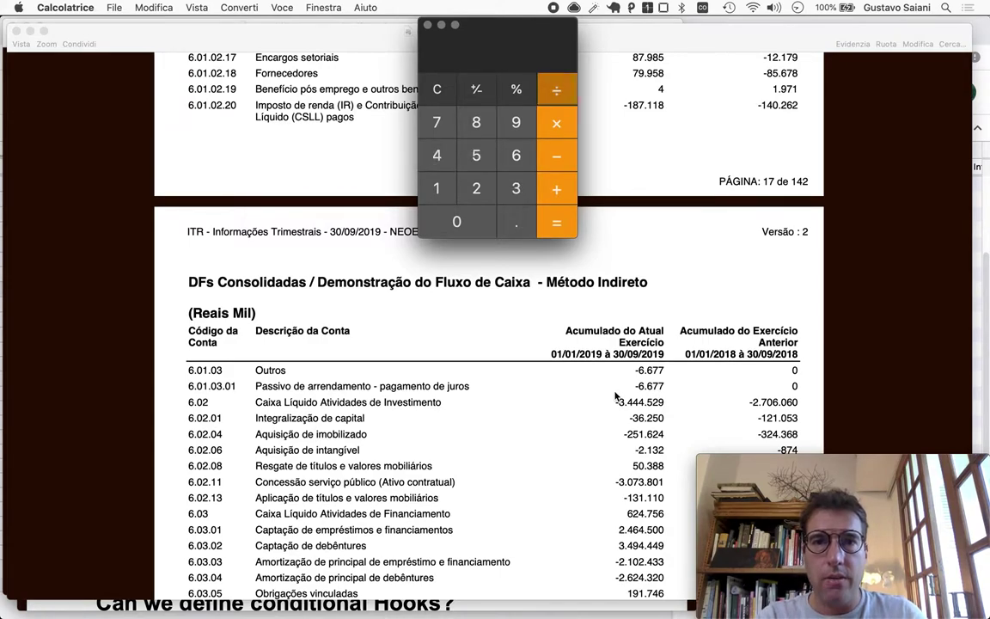
key("Return")
type("*4")
key("Return")
key("super+c")
Switch to the spreadsheet in Chrome and paste the annualized -1348 as the Free Cash Flow for Neoenergia's 3T19 row.
key("super+Tab")
key("super+Tab")
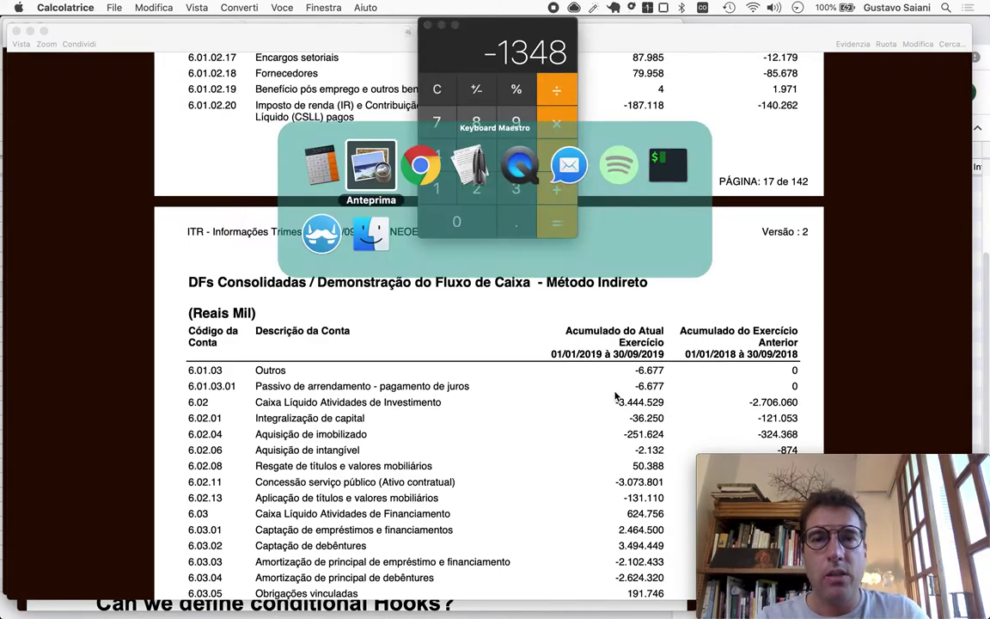
key("super+v")
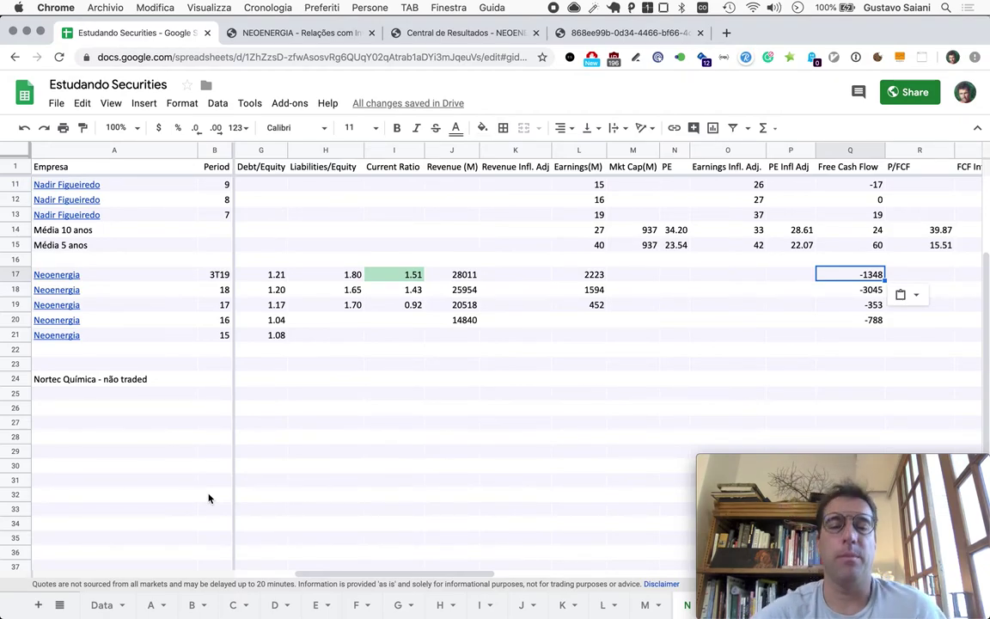
left_click(326, 500)
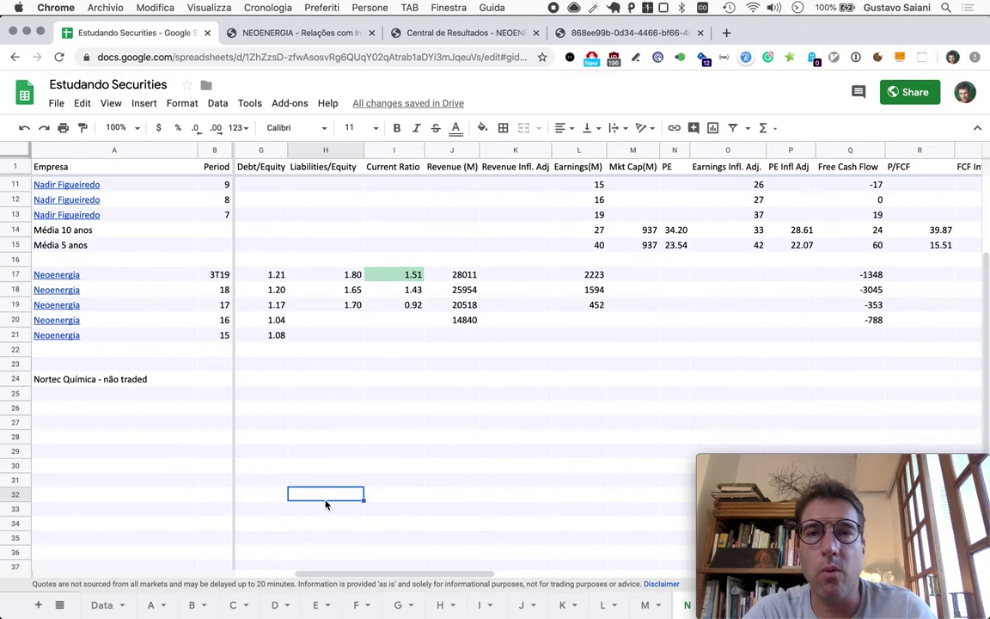
Open the Pro Educacional website, proeducacional.com, in a new browser tab.
key("super+t")
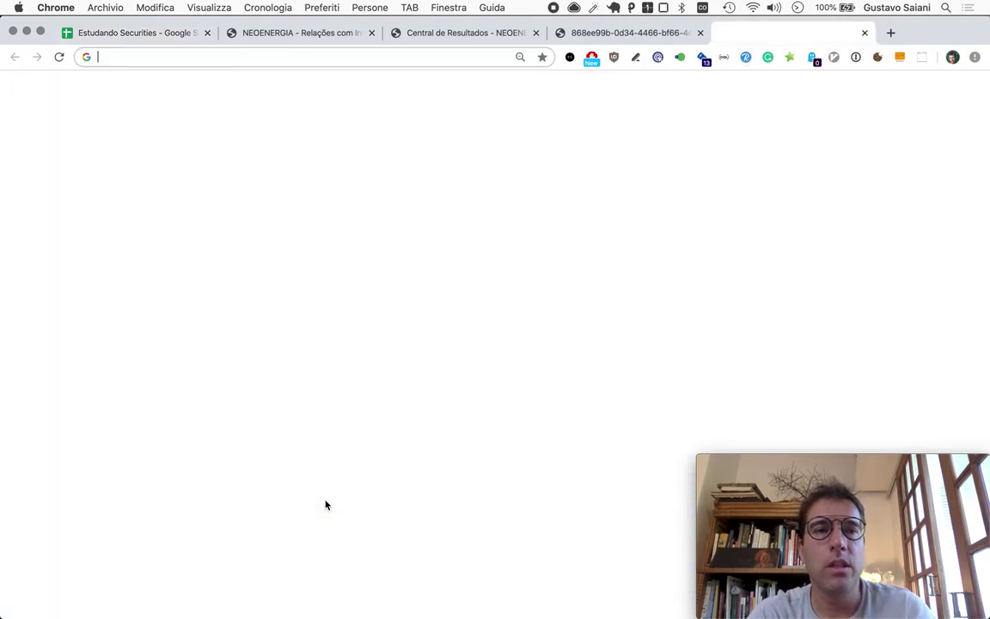
type("pro")
key("Return")
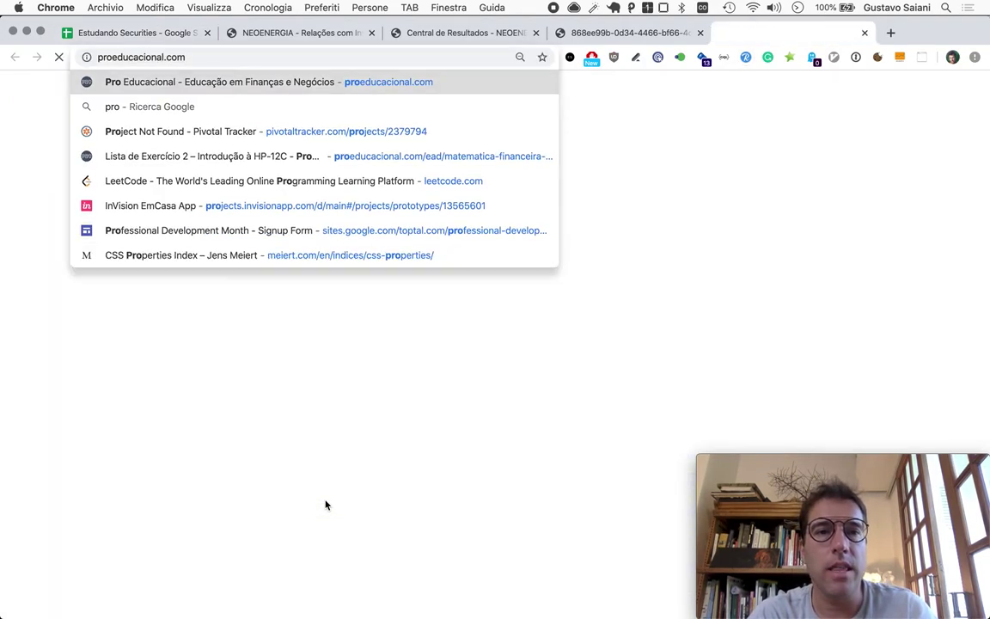
Open Pro Educacional's "Lista de Exercício 2 – Introdução à HP-12C" page in another new browser tab.
key("super+t")
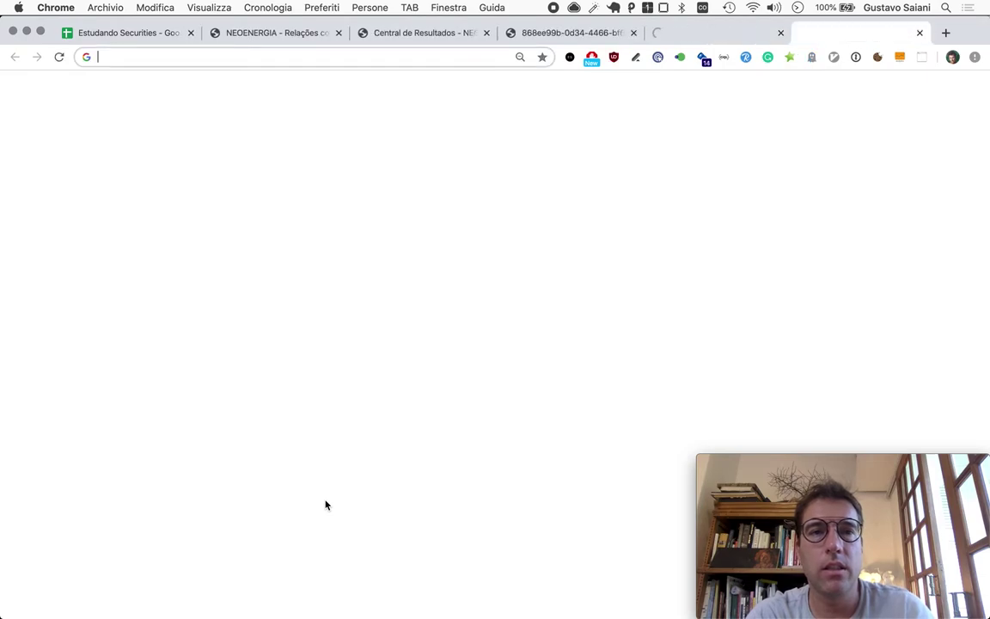
type("pro")
key("Down")
key("Down")
key("Down")
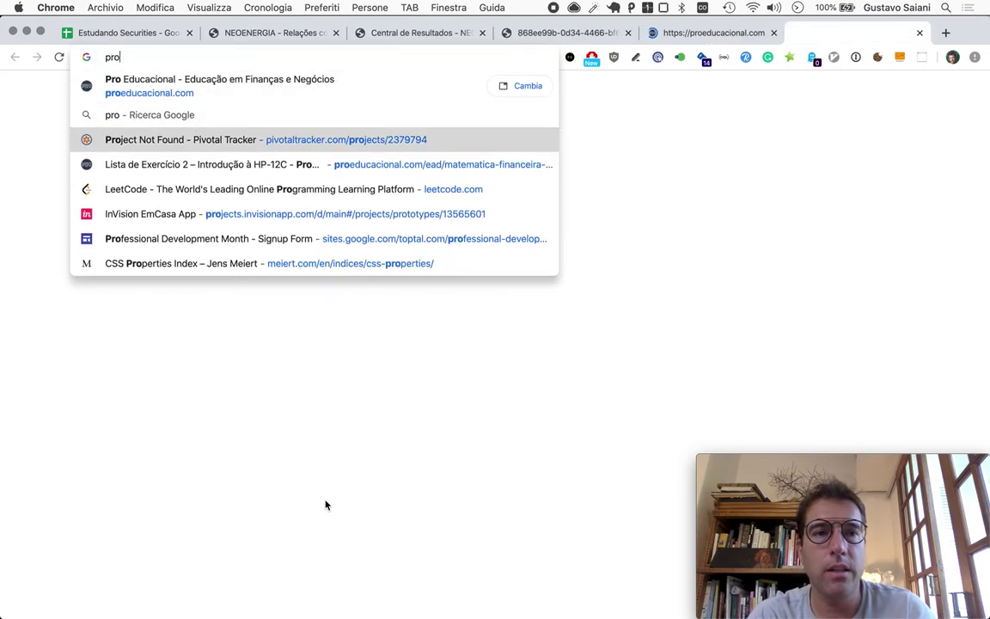
key("Return")
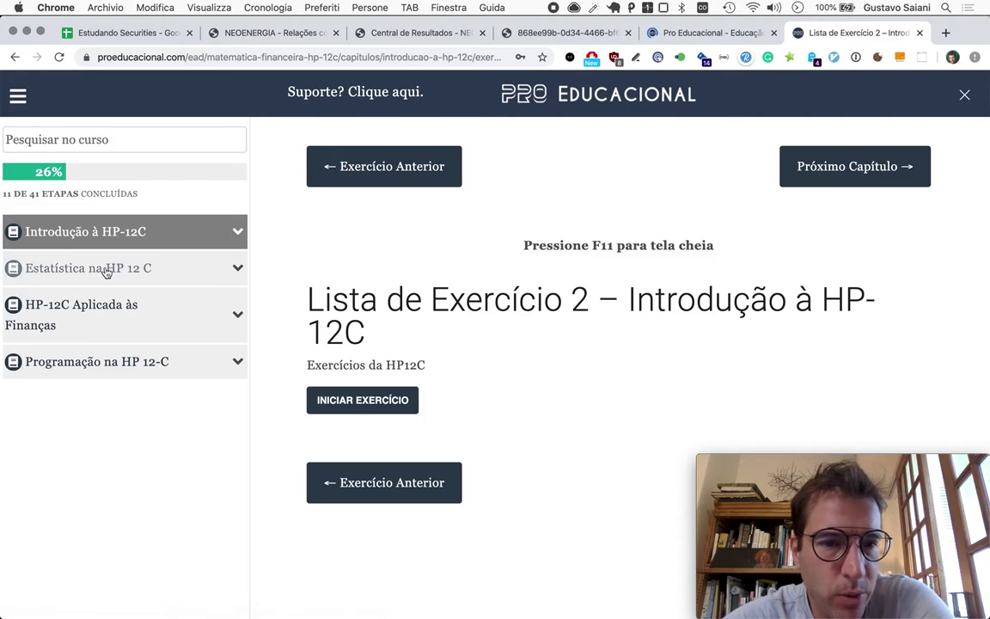
Expand the Introdução à HP-12C chapter in the course outline and look through its lessons and exercise lists.
left_click(238, 232)
scroll(178, 436, "down", 1)
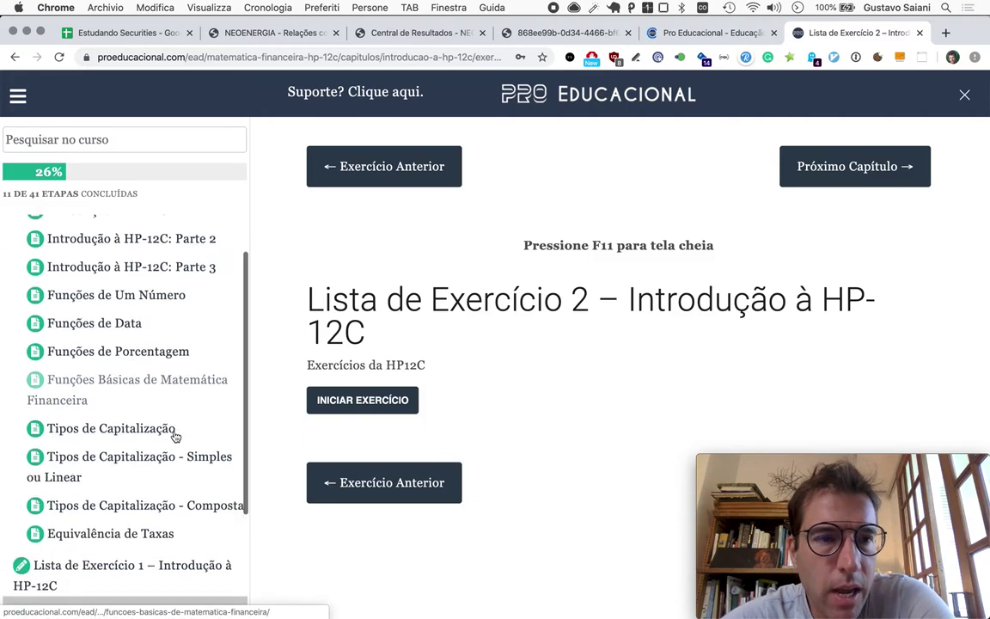
scroll(115, 353, "up", 1)
scroll(99, 245, "down", 5)
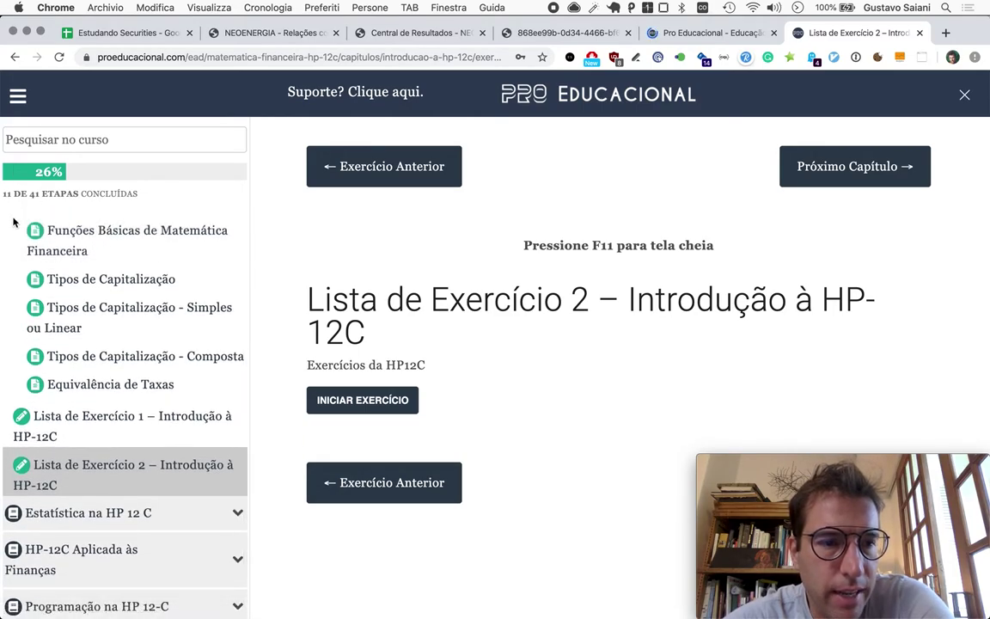
scroll(125, 471, "down", 1)
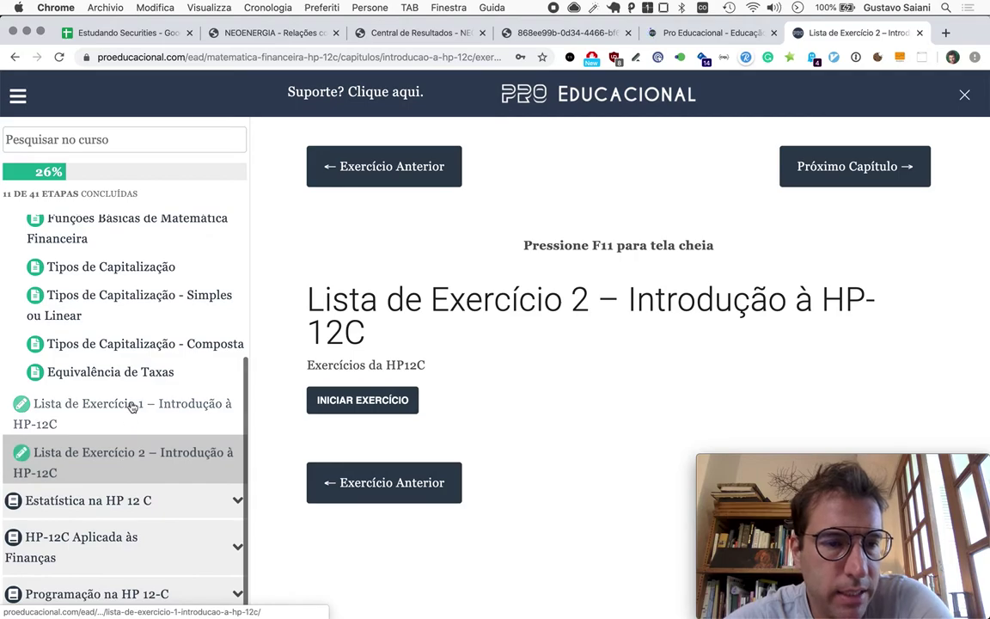